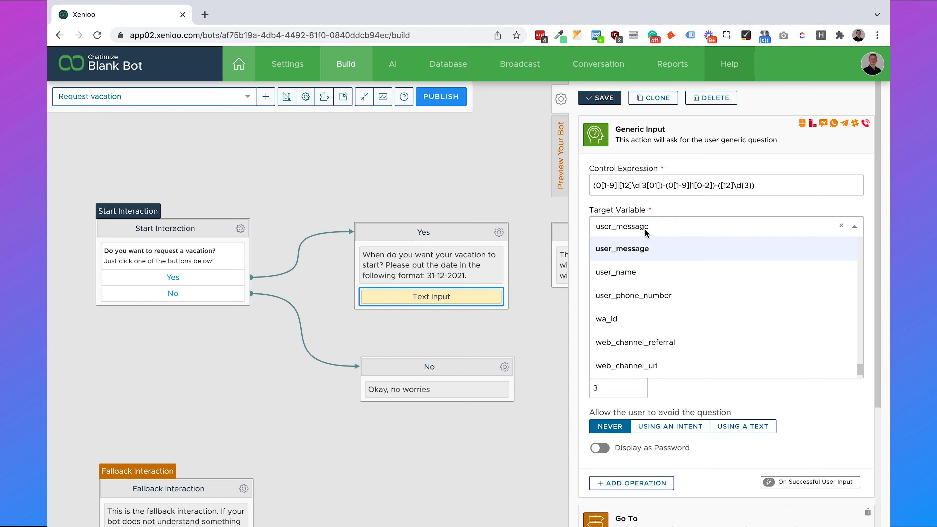
- Store the date reply in a new start_vacation variable and save the date input
type("star")
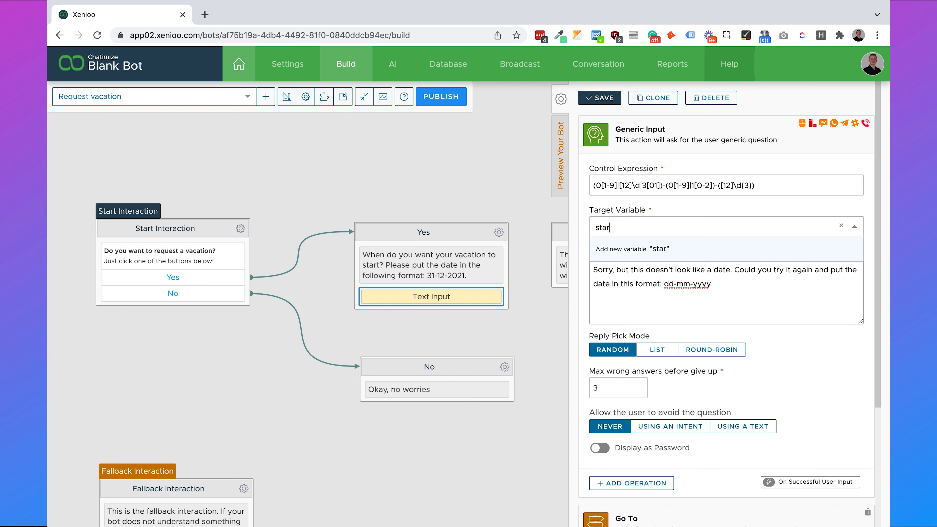
type("t_vacation")
left_click(650, 248)
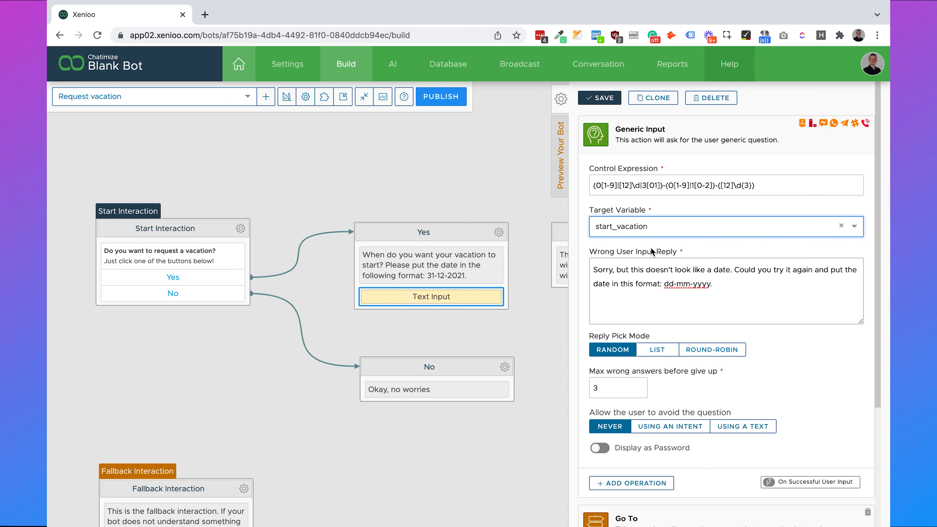
left_click(610, 102)
- Delete the Ask for the date interaction and move Ask many days beside the Yes interaction
left_click_drag(482, 161, 133, 181)
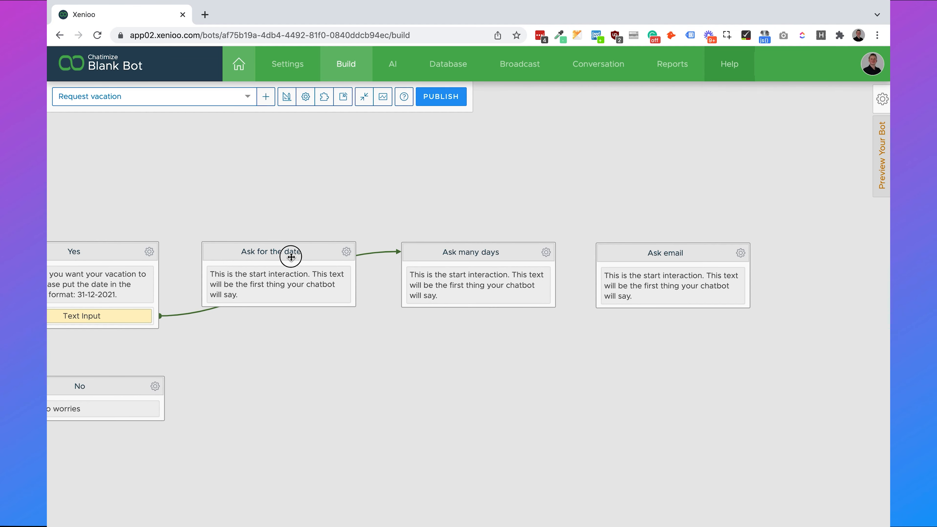
left_click(293, 254)
left_click(346, 253)
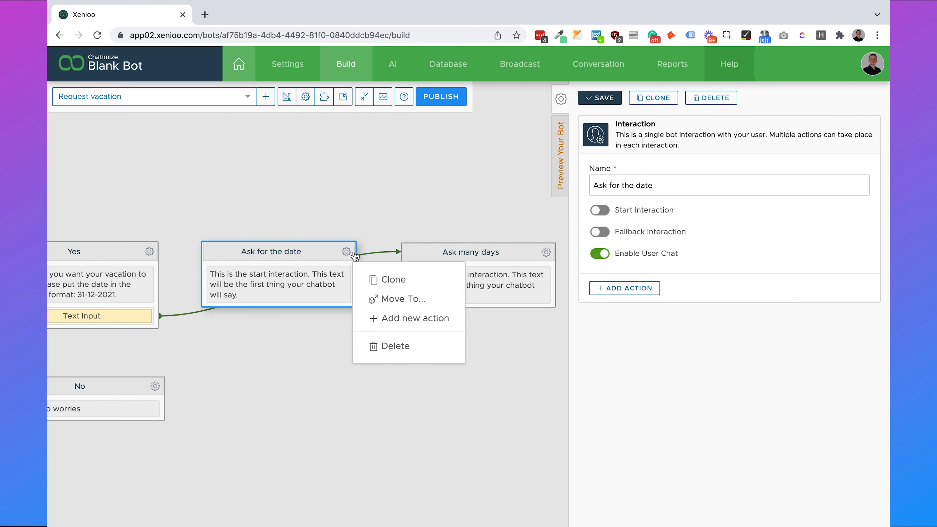
left_click(400, 346)
left_click(557, 150)
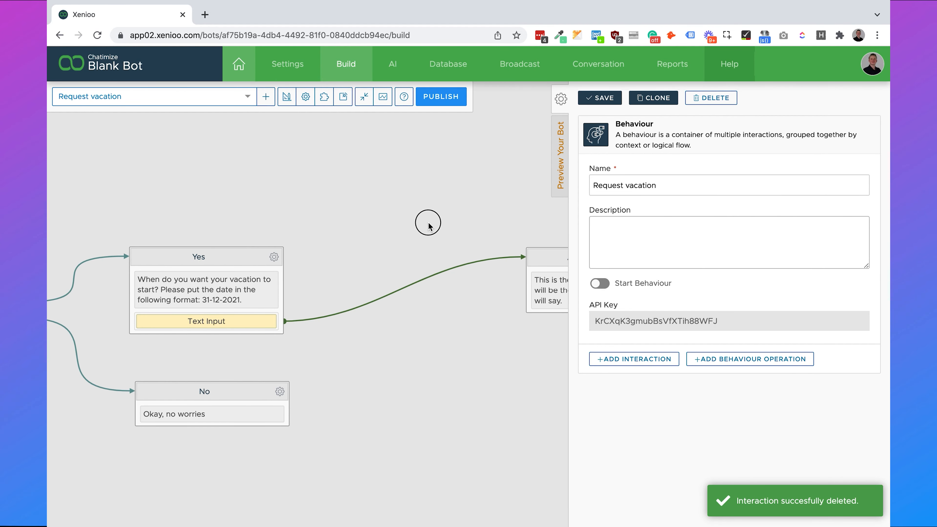
left_click_drag(429, 224, 348, 202)
left_click_drag(499, 234, 415, 202)
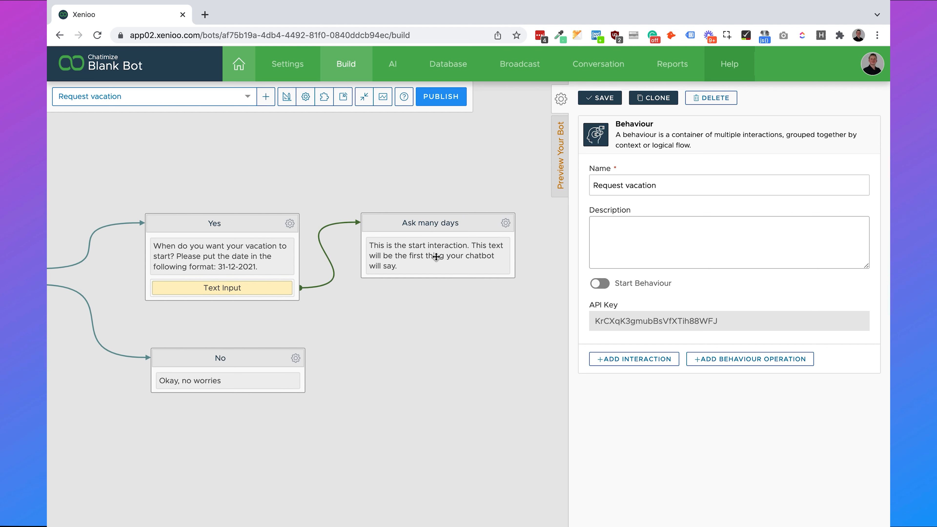
- Change Ask many days to 'How many days do you want to be on vacation? Just reply with a number, such as 5'
left_click(456, 255)
triple_click(686, 216)
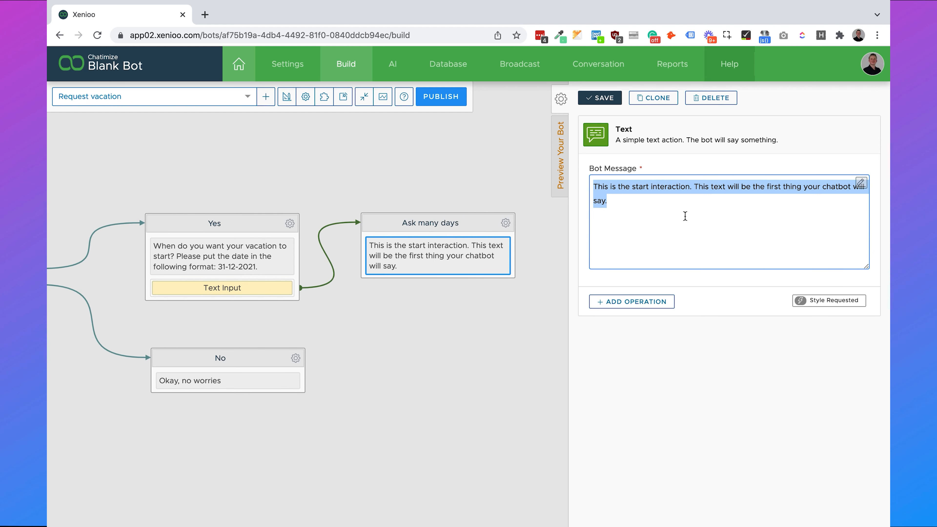
key("BackSpace")
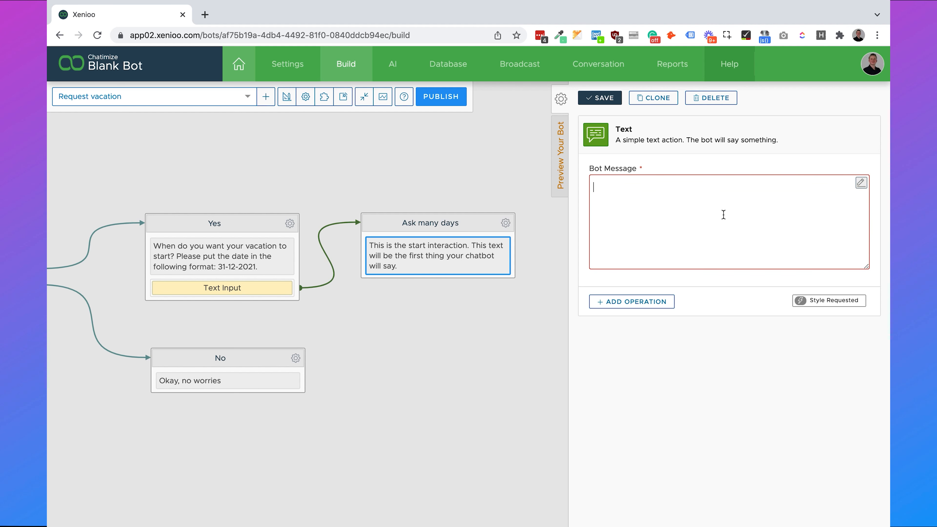
type("How many days do you want to be on v")
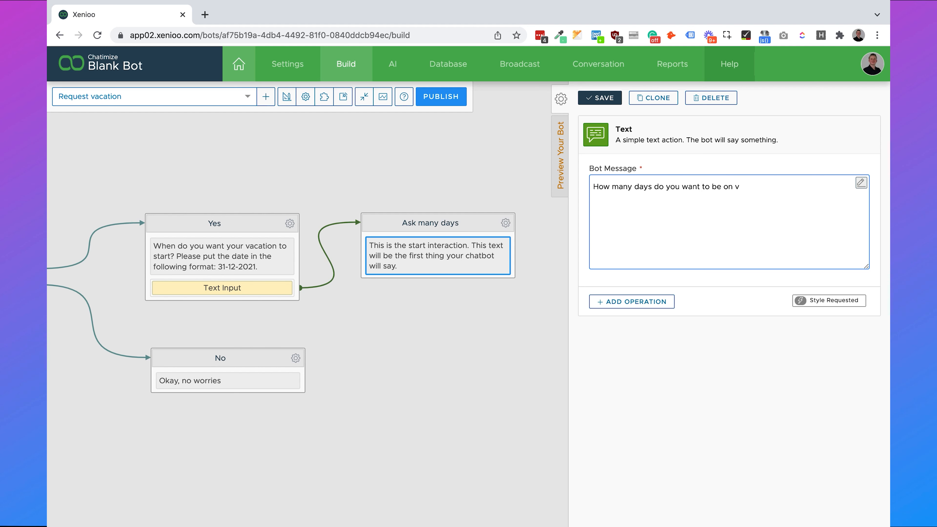
type("acation?  ")
type("Just reply with a number")
type(", such as \"5\".")
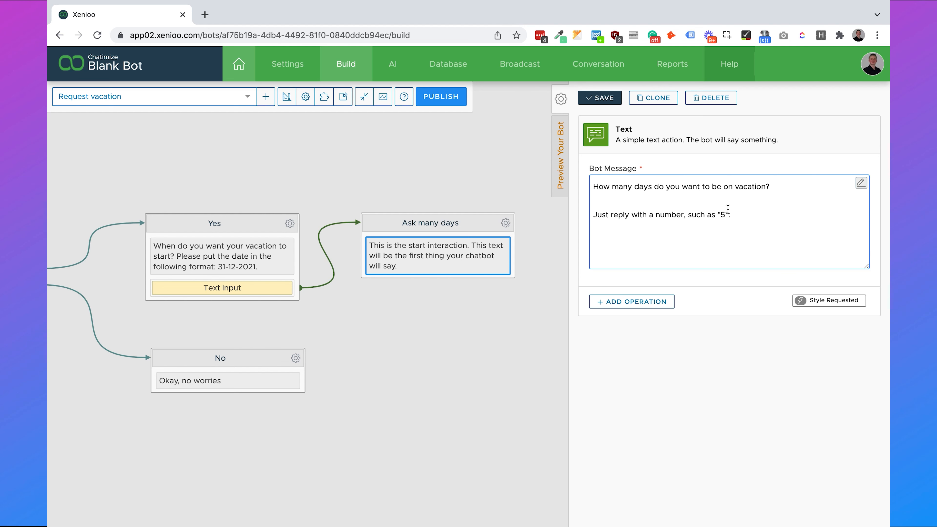
left_click(582, 102)
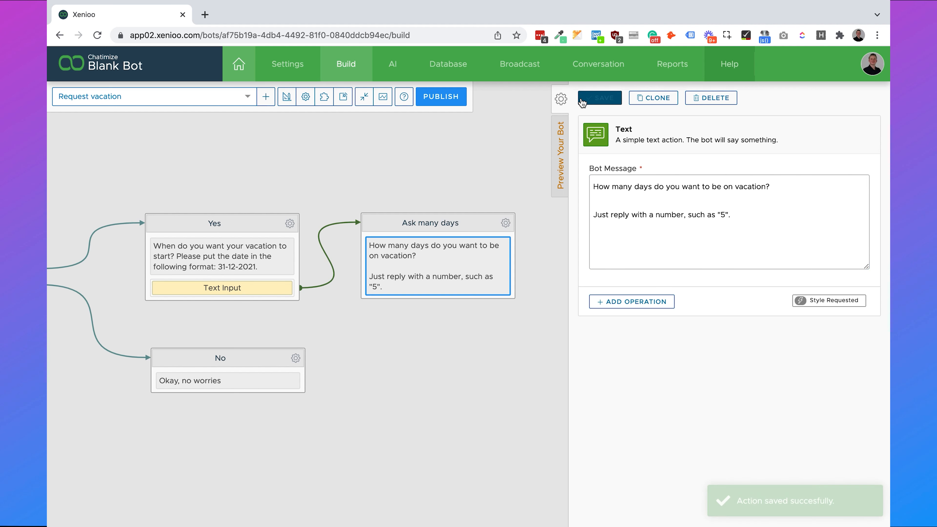
- Add a Number Input to Ask many days with a maximum value of 100
left_click(559, 106)
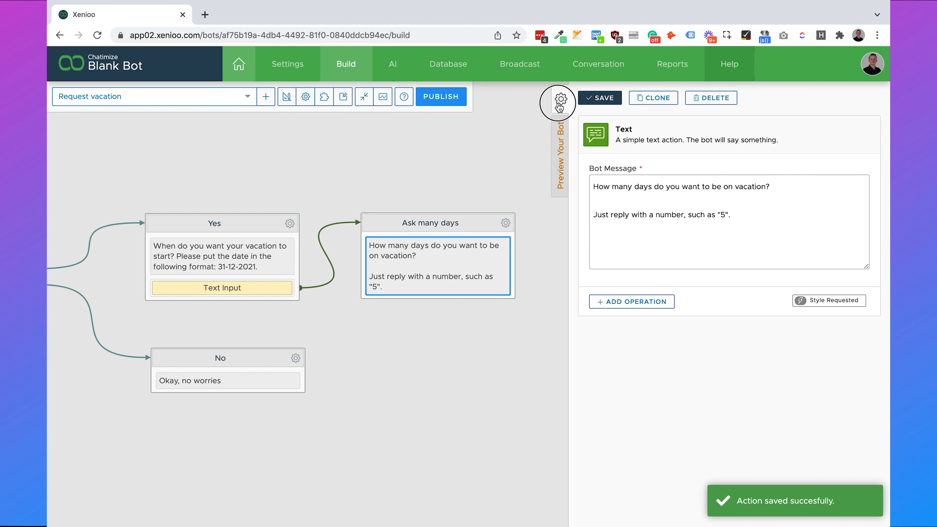
left_click(505, 223)
left_click(555, 288)
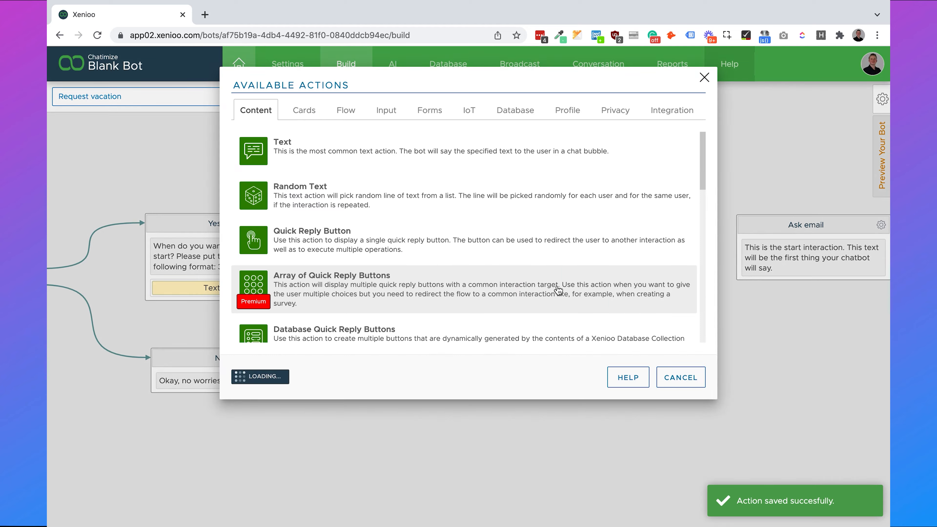
left_click(392, 113)
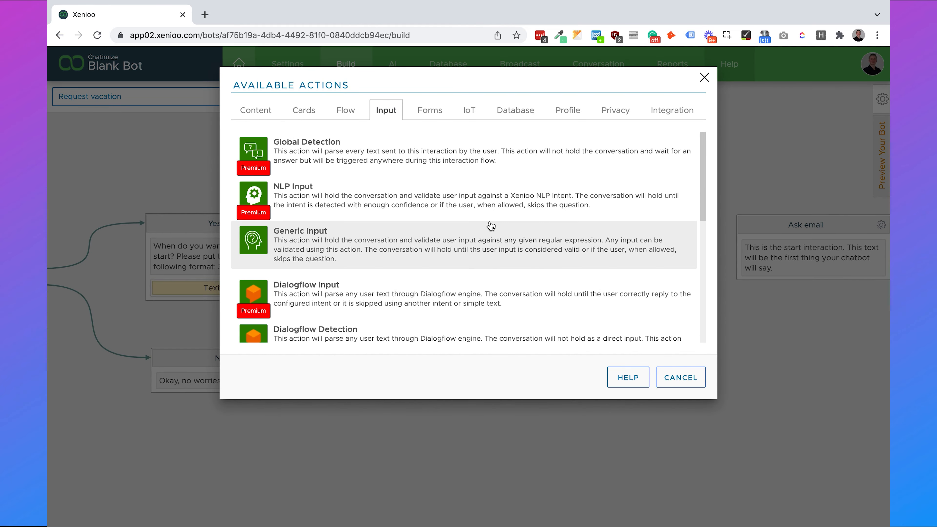
scroll(491, 225, "down", 8)
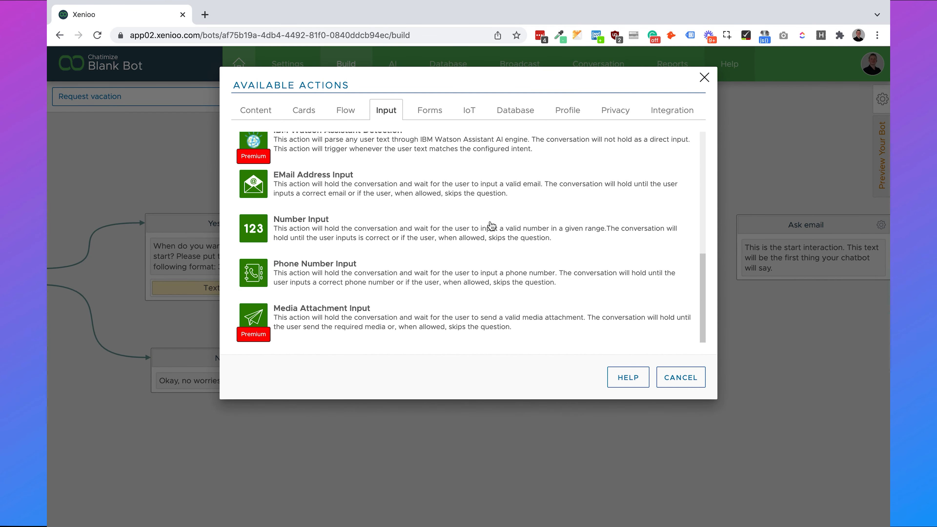
left_click(415, 219)
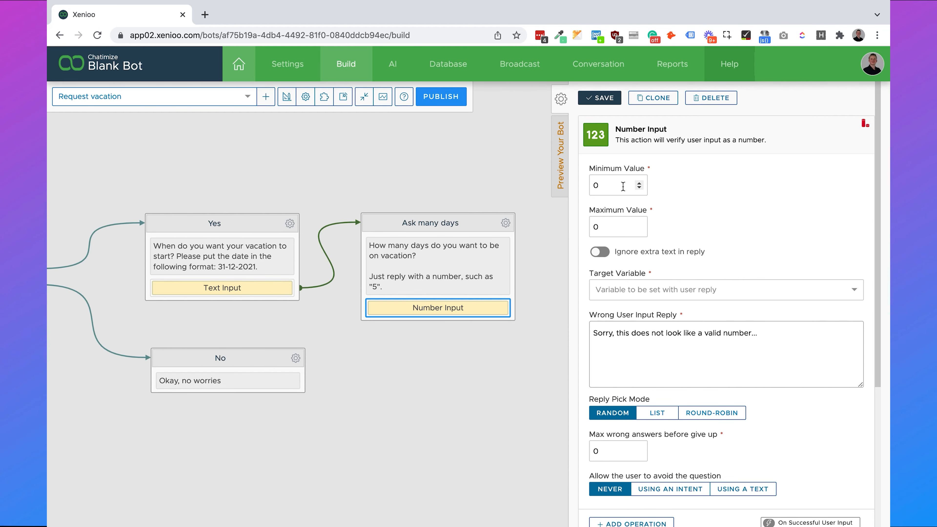
double_click(607, 225)
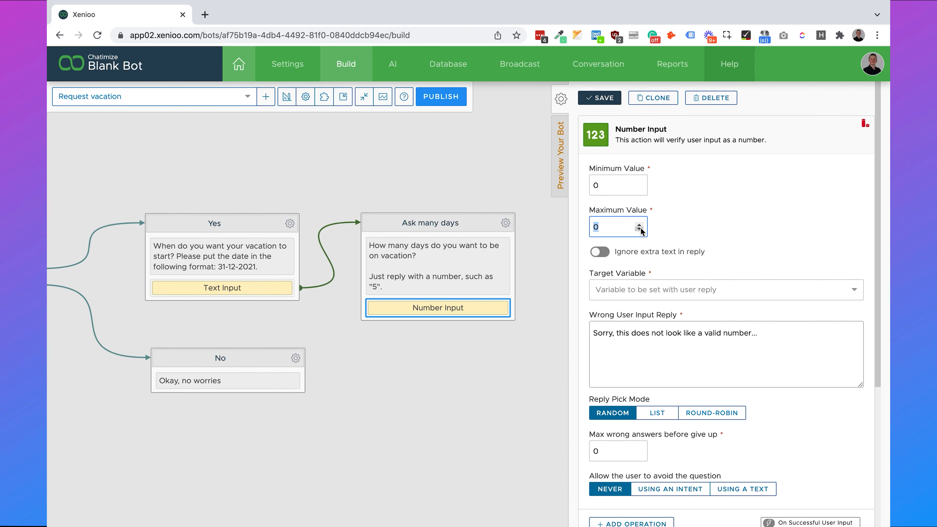
type("100")
left_click(747, 195)
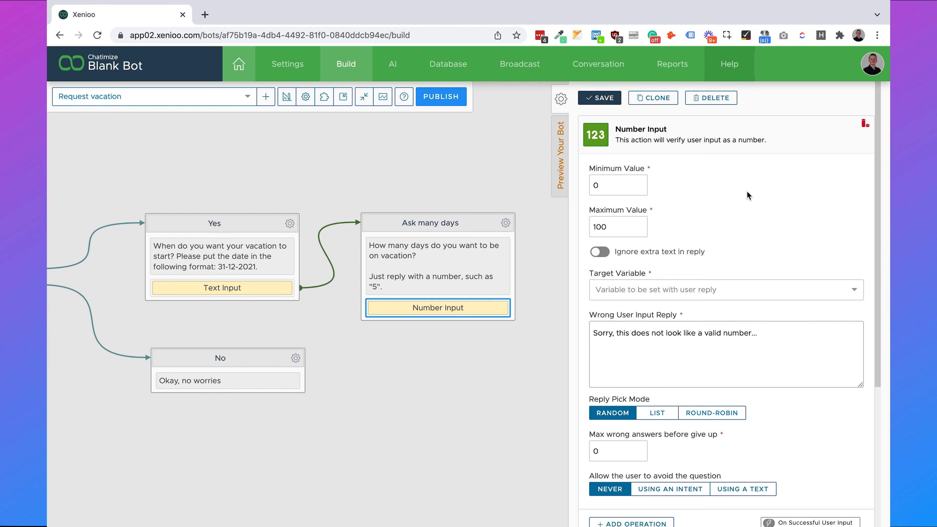
- Store the number in new variable vacation_days, re-ask 'Could you try it again', continue to Ask email, and save
left_click(703, 288)
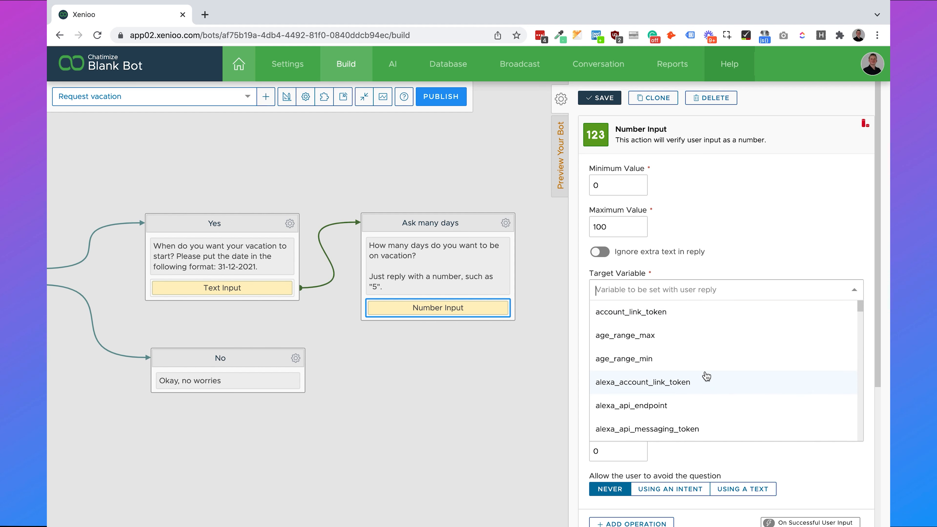
type("vacation_days")
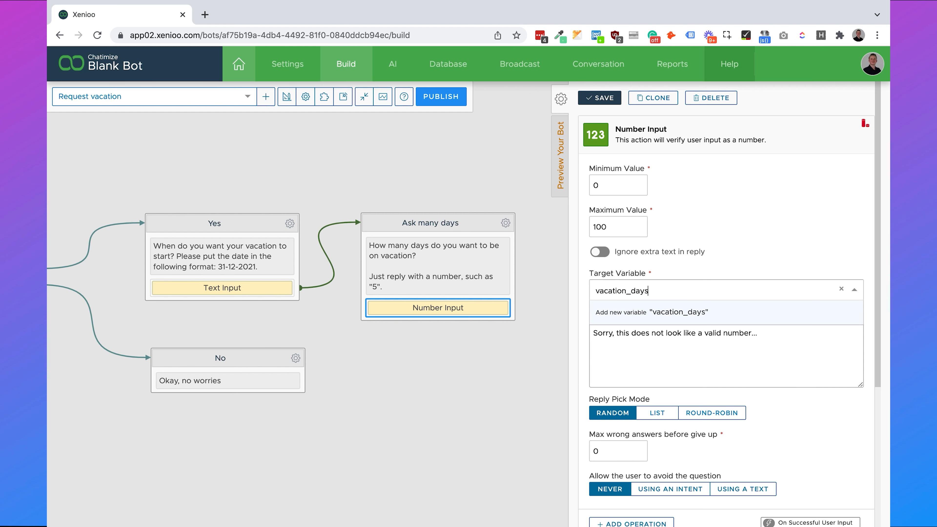
left_click(681, 313)
triple_click(657, 347)
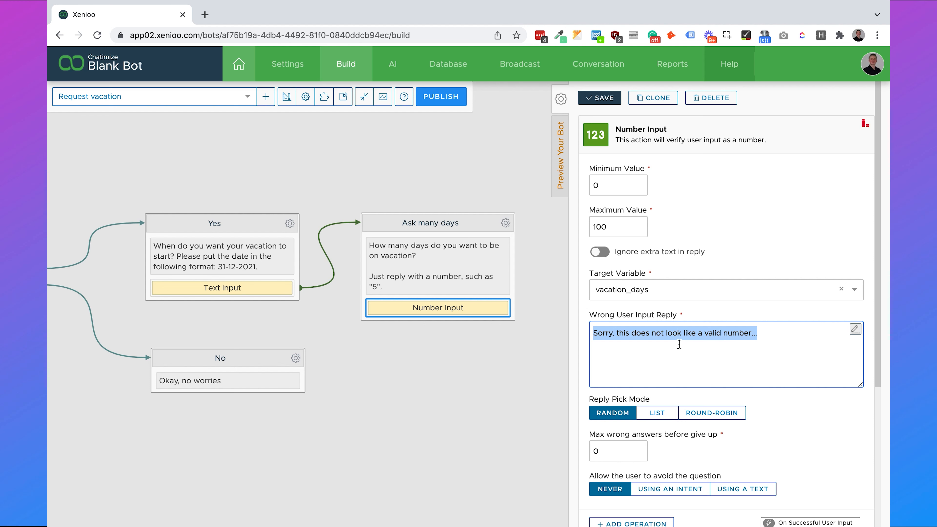
type("Sorry, but this")
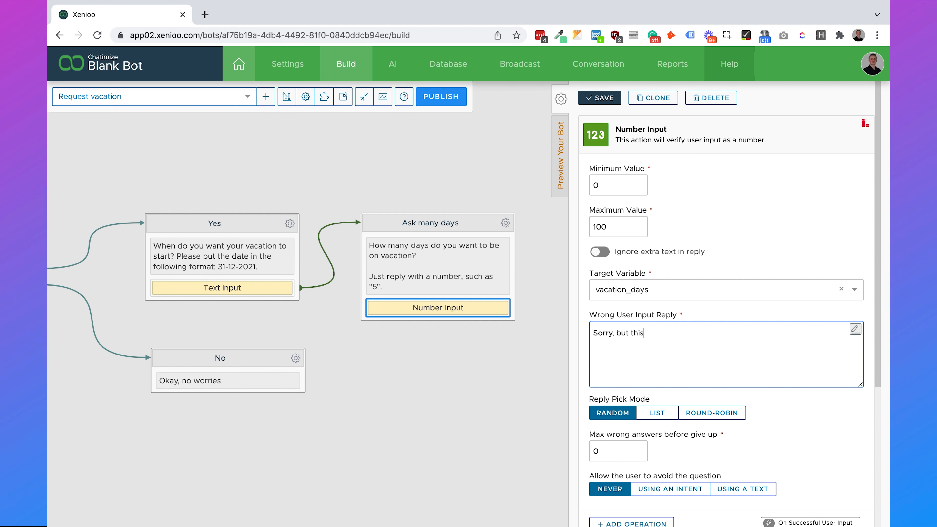
type(" doesn't look like a number. C")
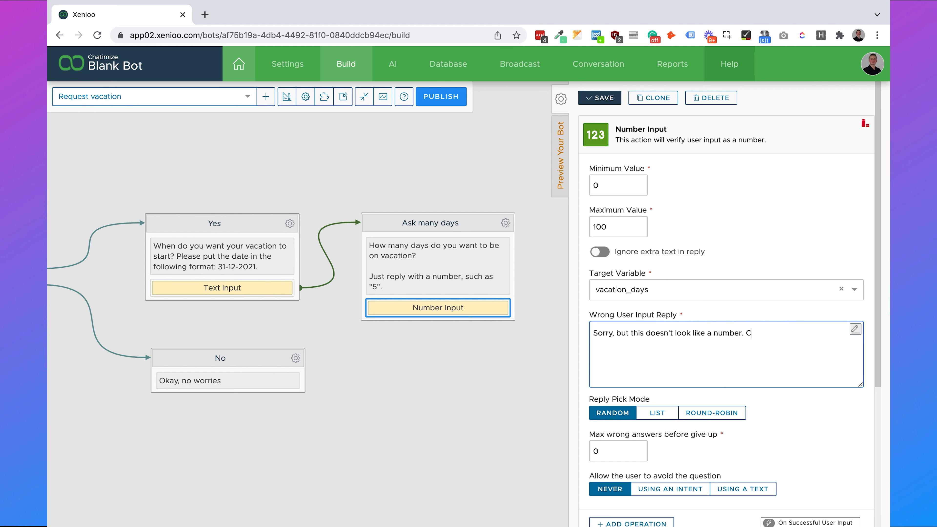
type("ould you try it again?")
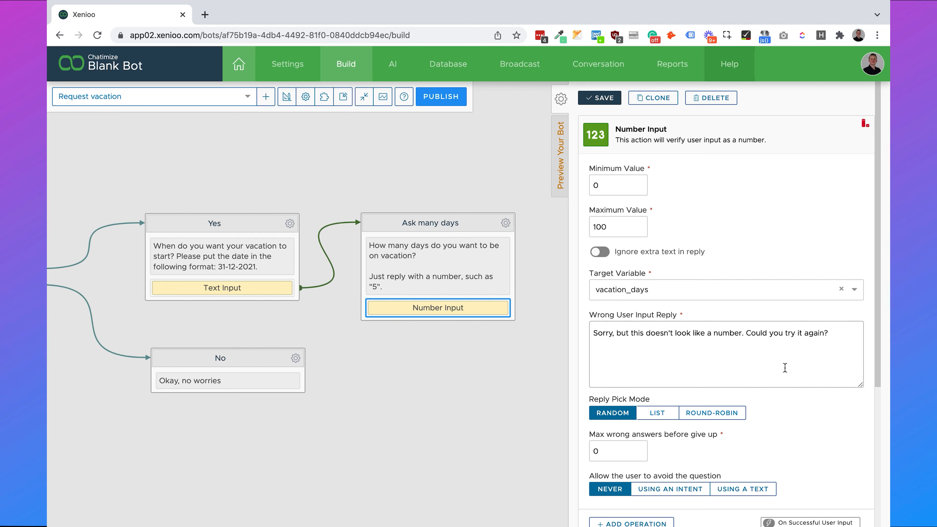
scroll(756, 365, "down", 5)
left_click(684, 476)
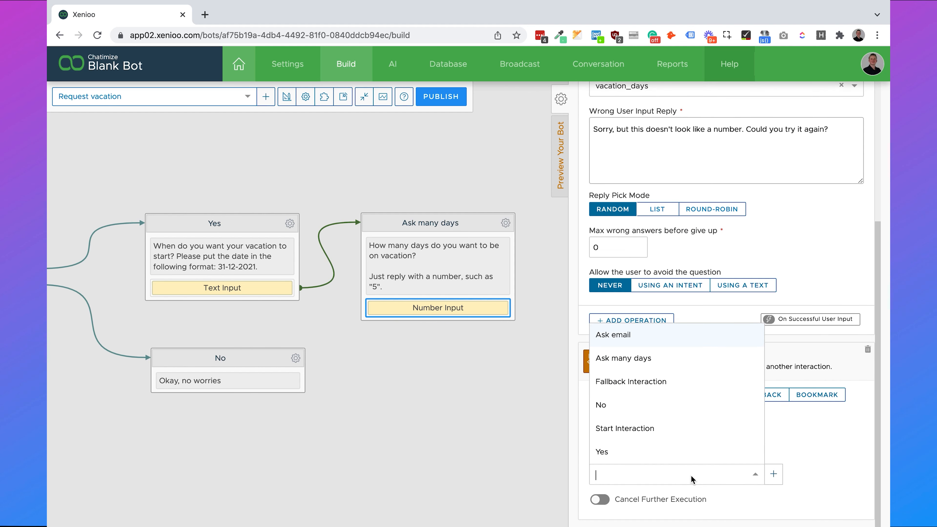
left_click(648, 345)
scroll(700, 342, "up", 5)
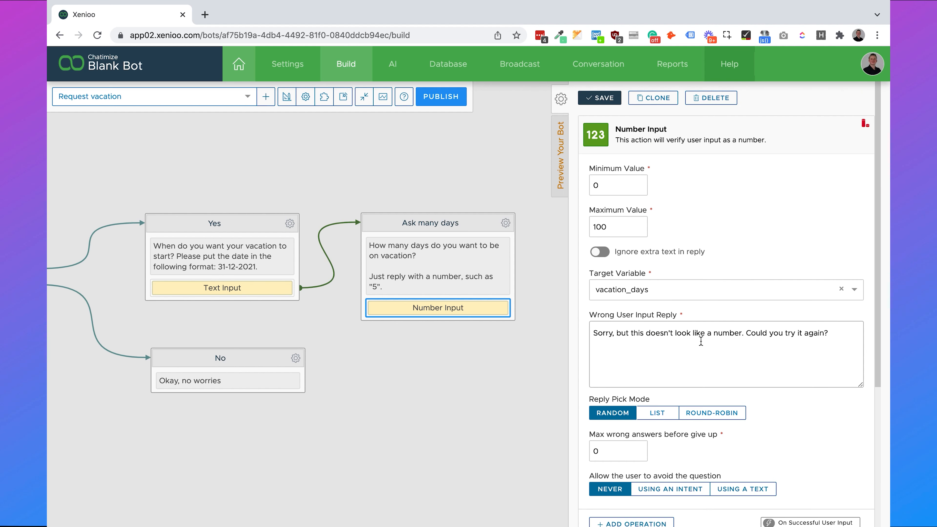
left_click(596, 99)
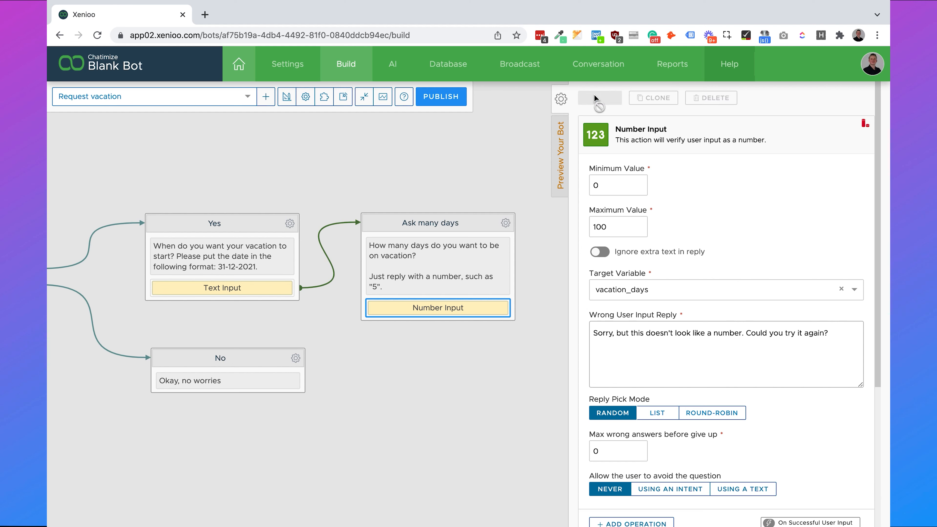
- Move Ask email beside Ask many days and change its message to 'Thank you! What is your email'
left_click_drag(697, 160, 471, 174)
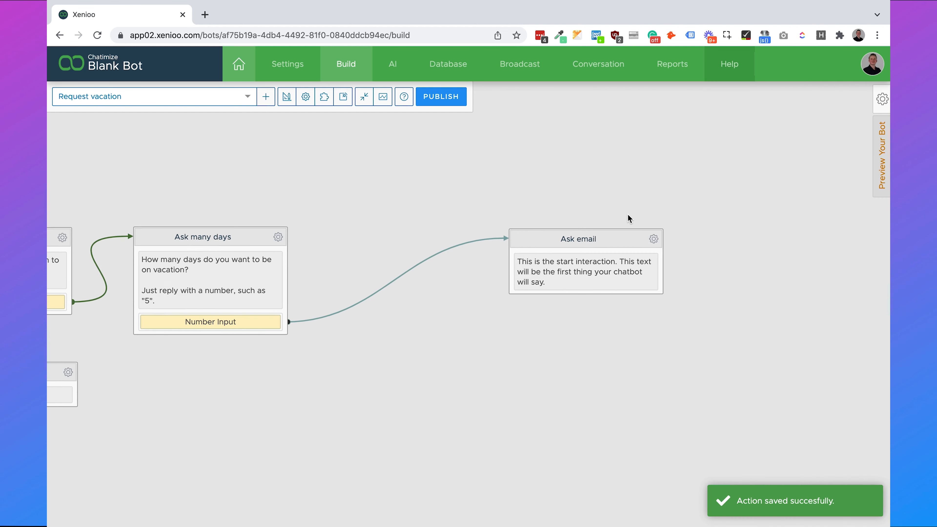
left_click_drag(582, 238, 440, 241)
left_click_drag(473, 204, 533, 185)
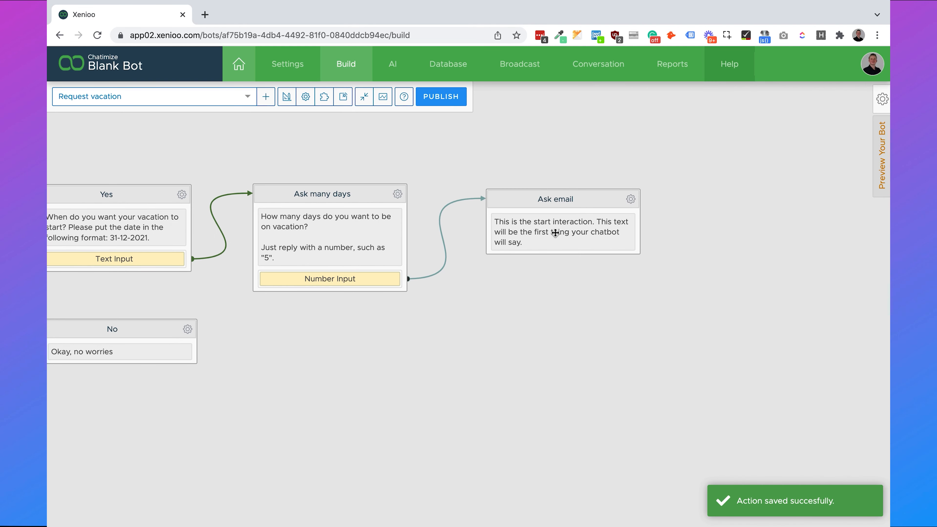
left_click(554, 235)
triple_click(701, 221)
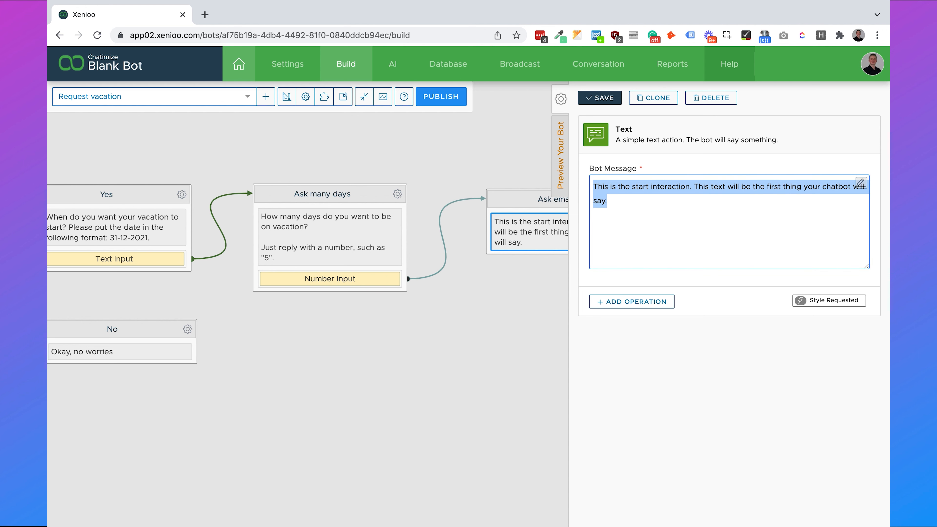
type("Thank you! What is your email?")
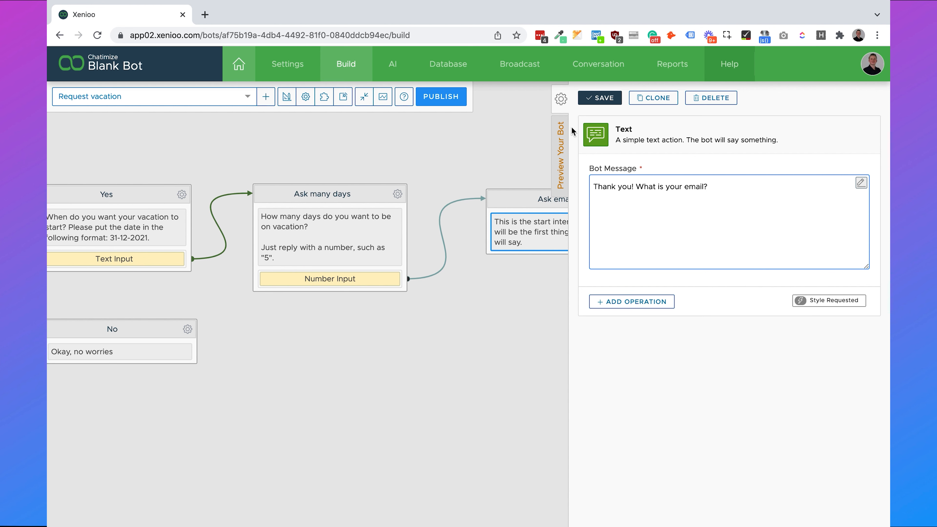
left_click(600, 98)
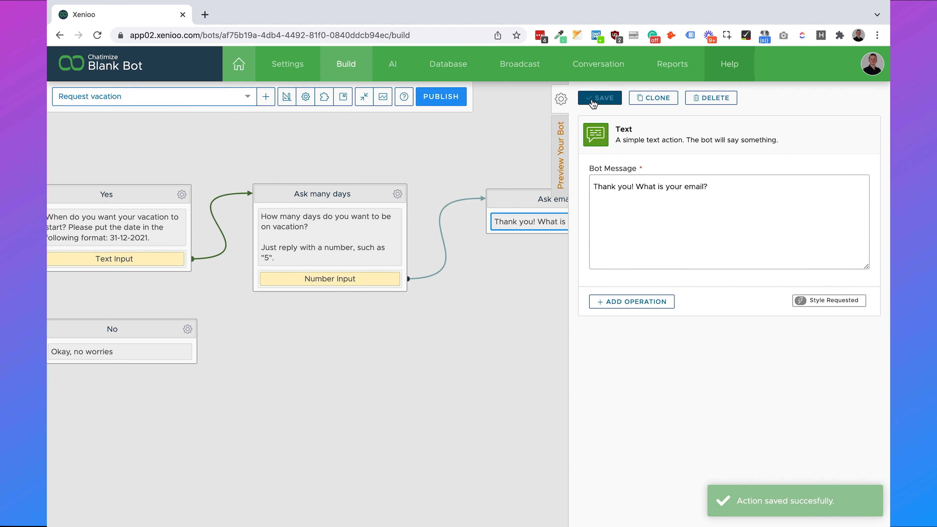
left_click(564, 102)
- Add an EMail Address Input action to the Ask email interaction
left_click(631, 198)
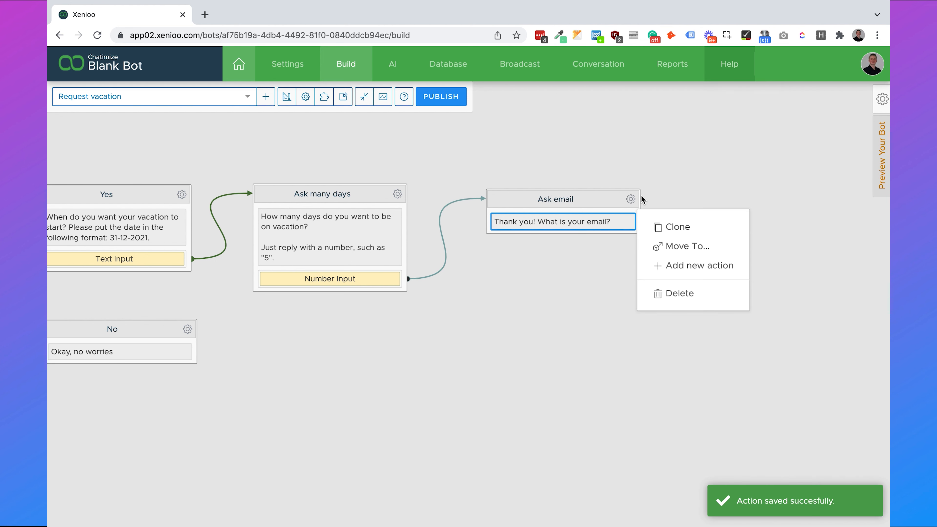
left_click(677, 264)
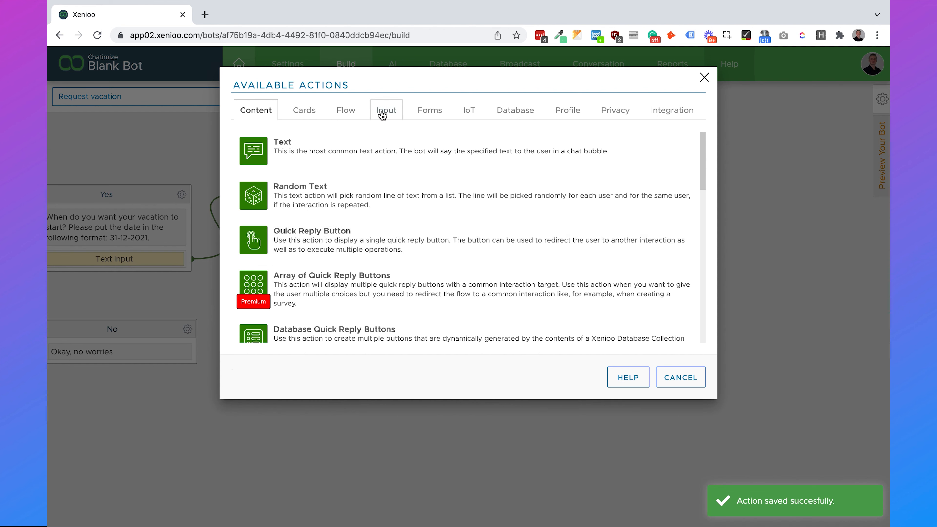
left_click(387, 112)
scroll(375, 186, "down", 8)
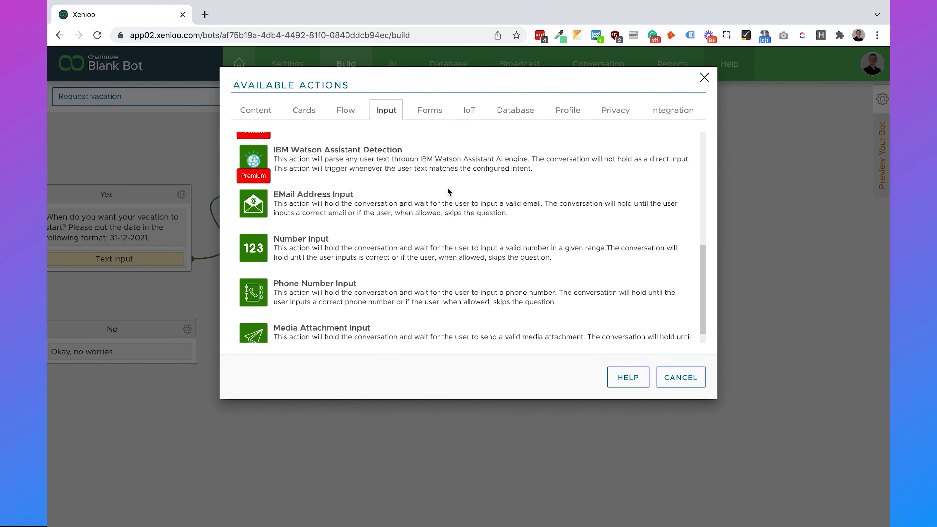
left_click(386, 191)
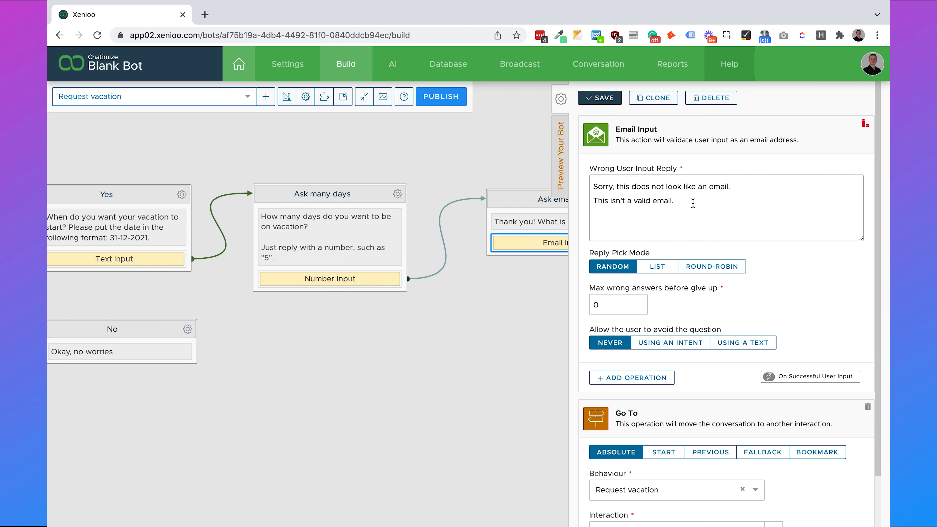
- Set the wrong-input reply to 'Sorry, but this doesn't look like an email. Could you try', go to Start Interaction, save
left_click(745, 214)
key("shift+super+Left")
key("shift+Up")
key("BackSpace")
type("Sorry, but this doesn't")
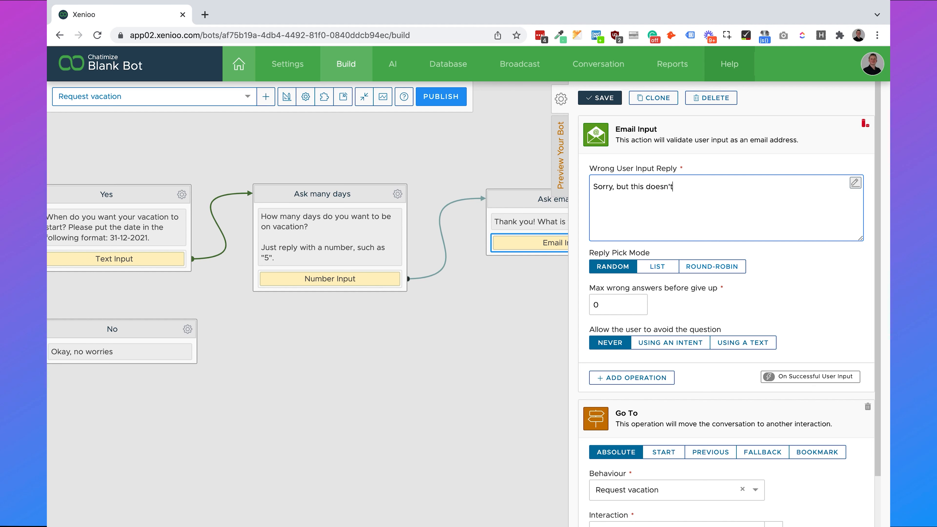
type(" look like an email. Could you try it again")
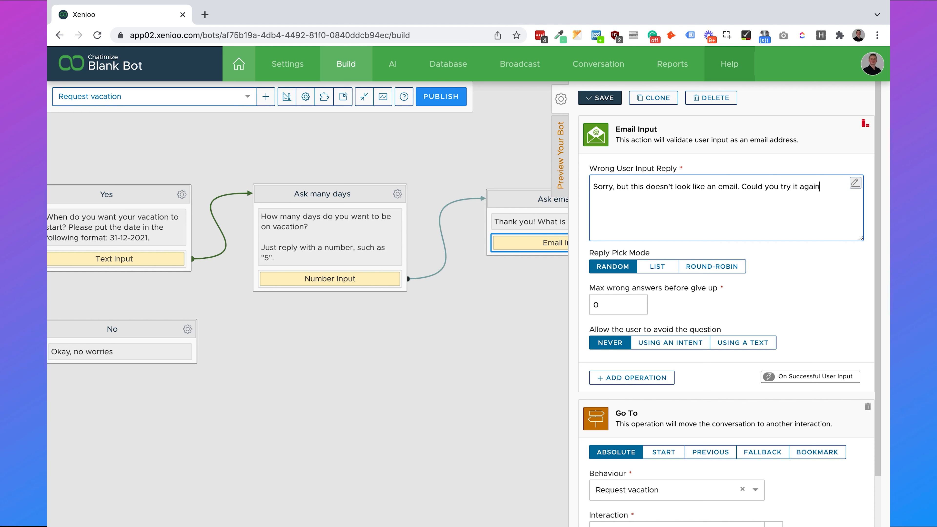
scroll(758, 319, "down", 2)
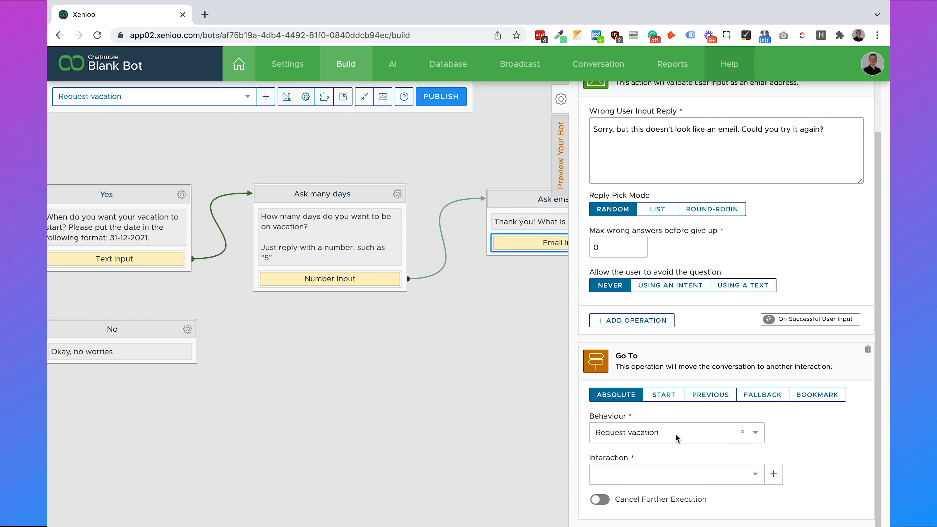
left_click(672, 473)
left_click(661, 428)
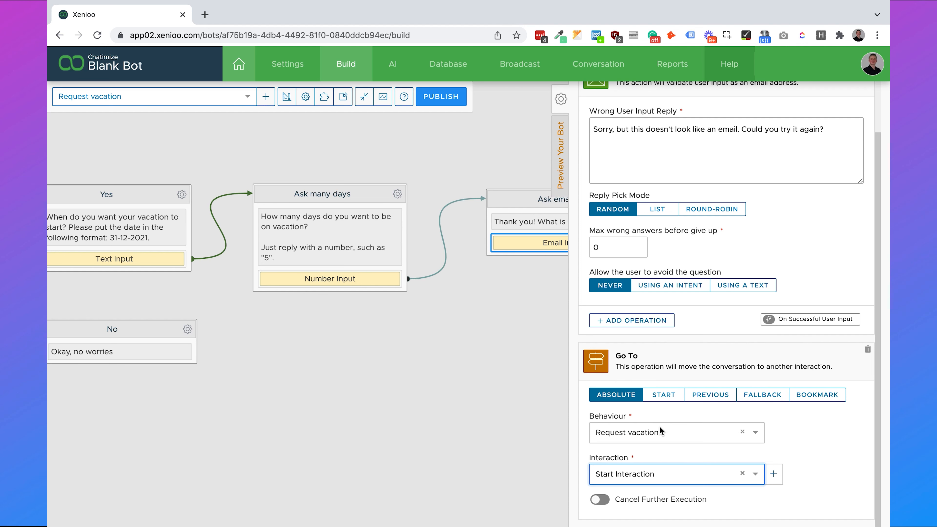
scroll(801, 437, "up", 2)
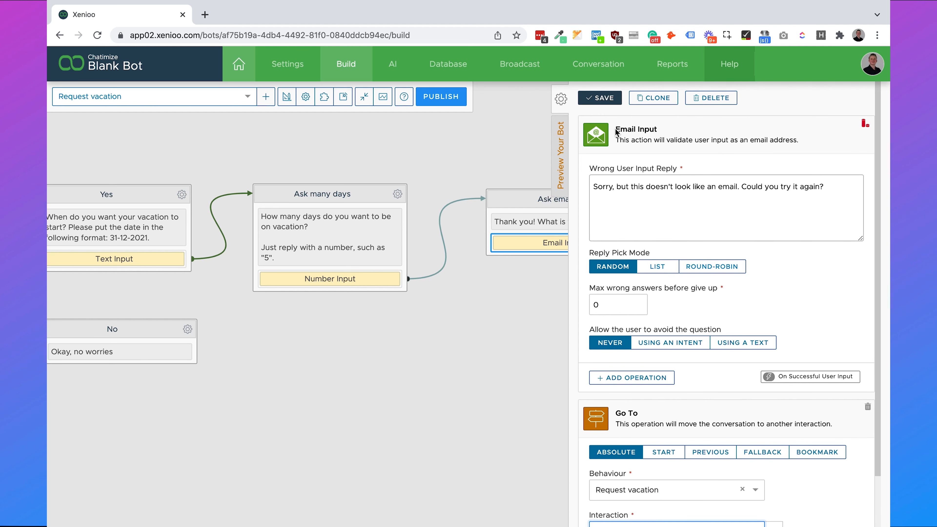
left_click(610, 104)
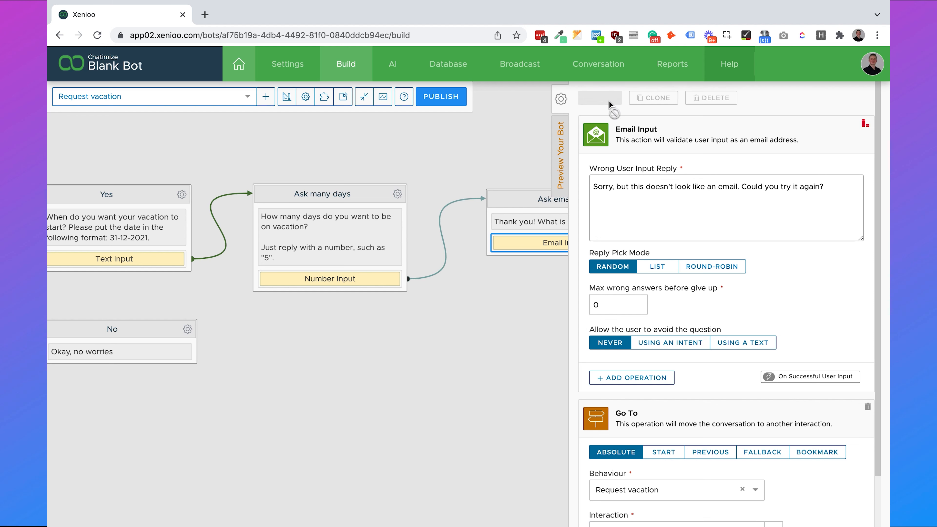
left_click(562, 99)
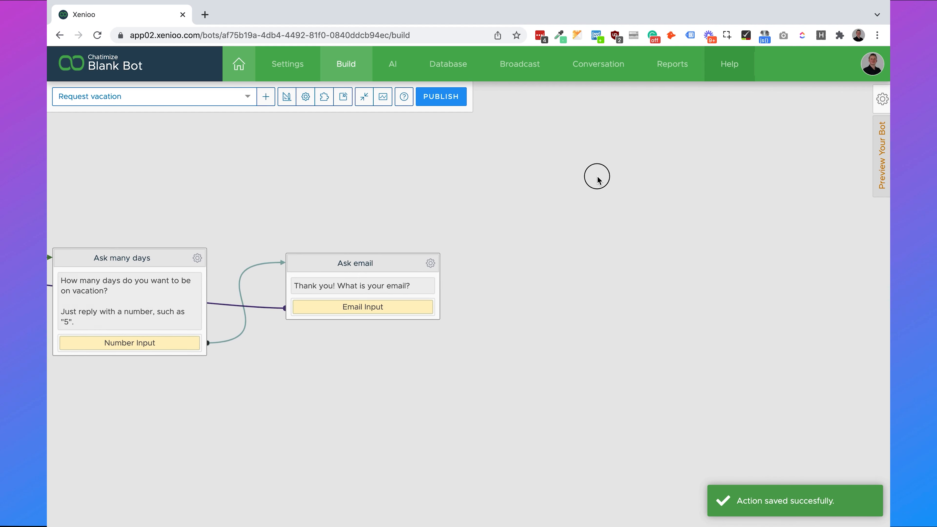
- Add a new interaction beside Ask email and rename it Confirmation
left_click(324, 104)
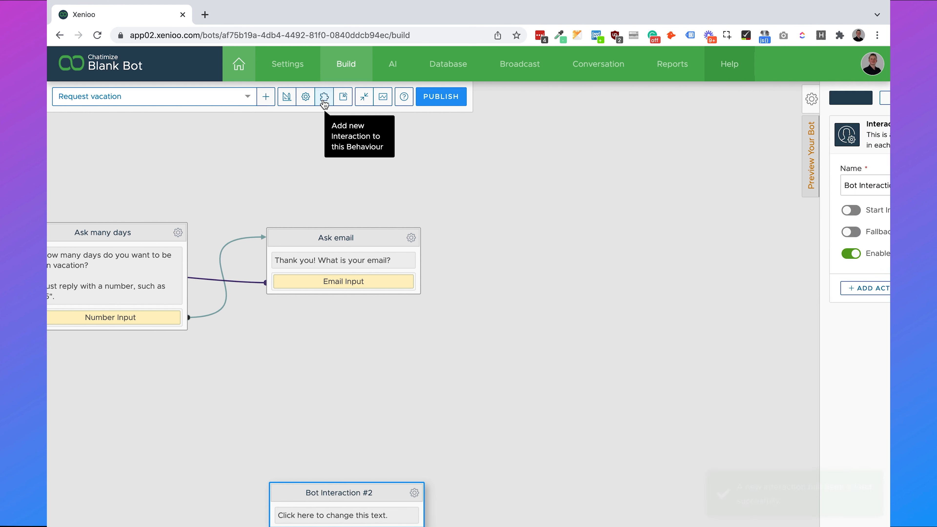
left_click_drag(340, 492, 516, 262)
left_click_drag(546, 209, 404, 213)
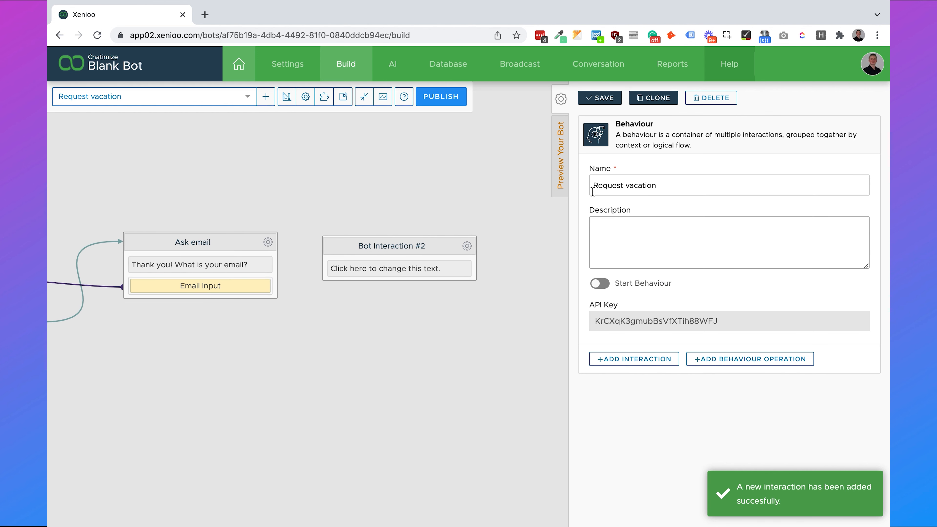
left_click(390, 244)
triple_click(696, 183)
type("Confirmation")
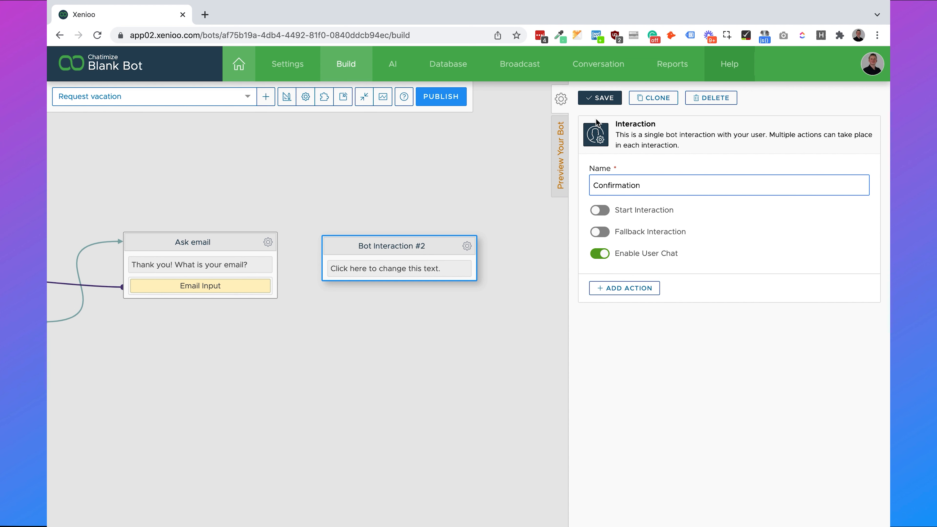
left_click(594, 99)
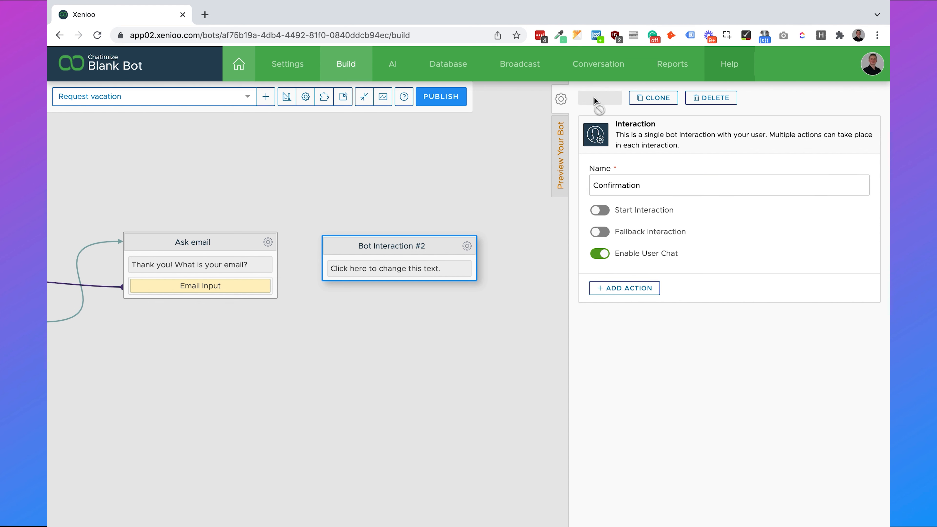
- Make the Email Input go to the Confirmation interaction and save
left_click(231, 285)
scroll(713, 359, "down", 3)
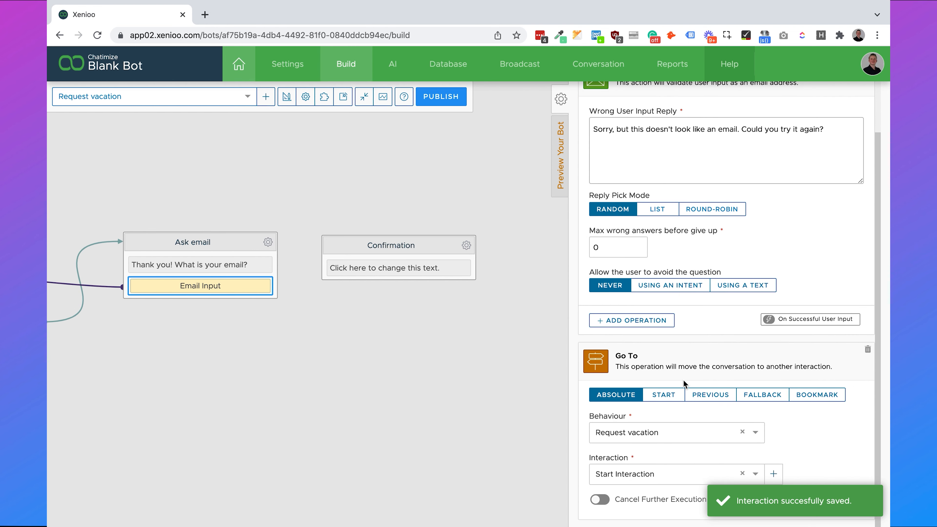
left_click(655, 474)
type("c")
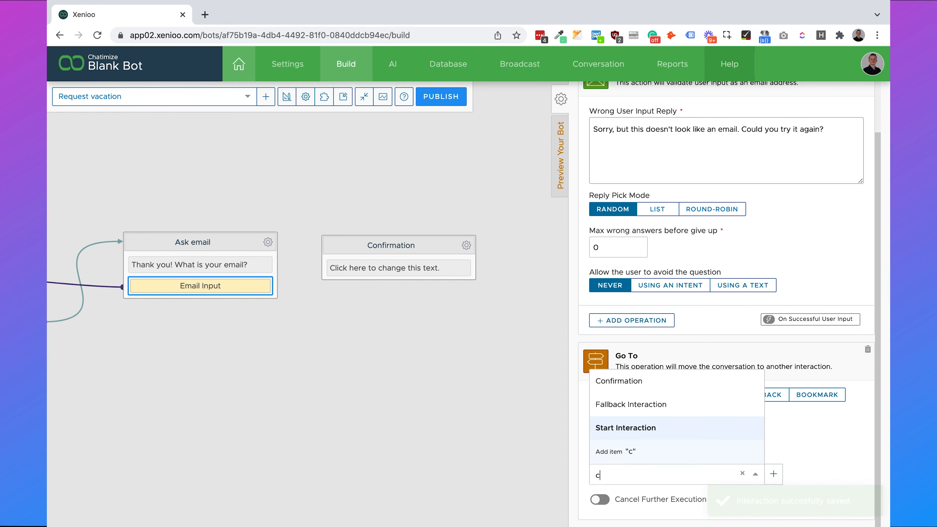
type("onfirm")
left_click(652, 429)
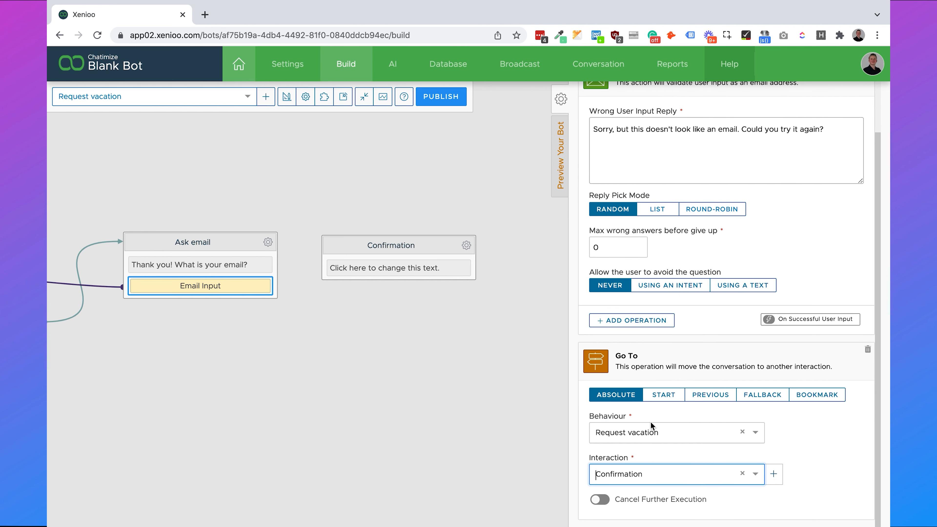
scroll(694, 308, "up", 3)
left_click(599, 97)
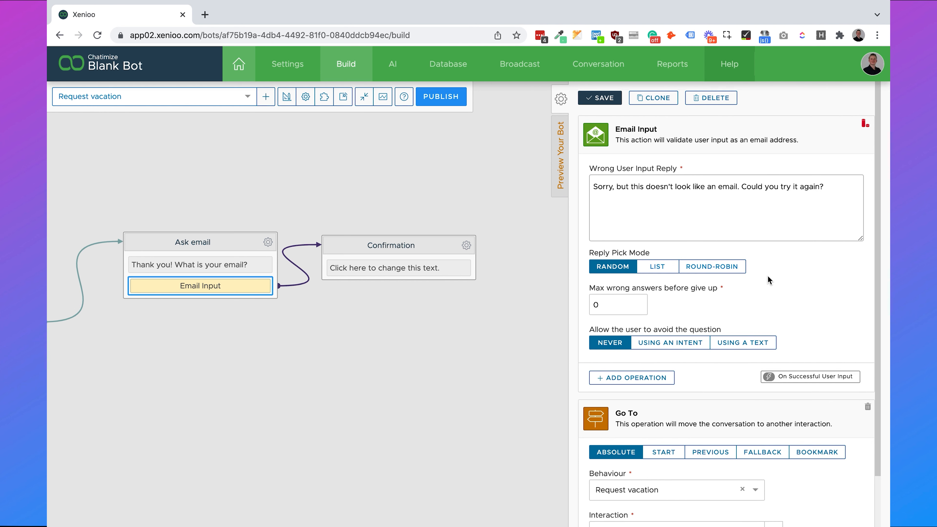
left_click(445, 263)
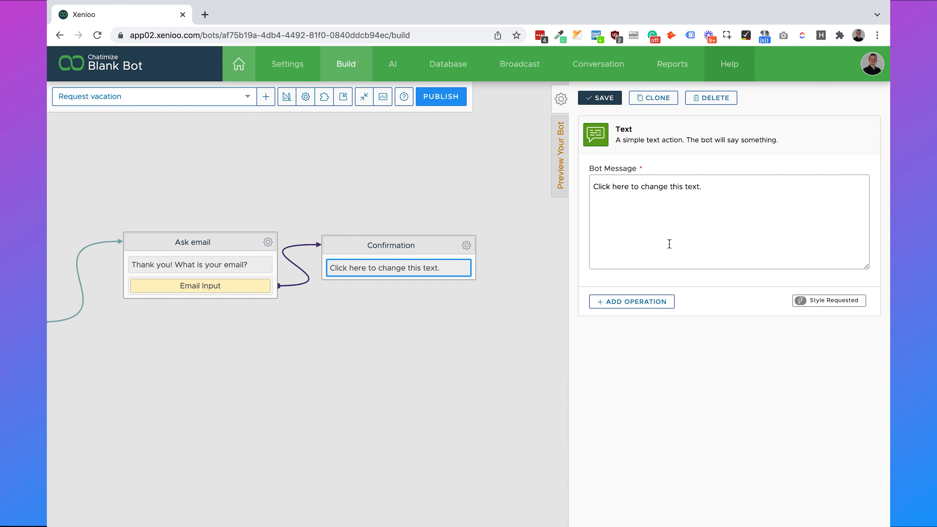
- Set the Confirmation message to 'Thank you for your request. We will send it to HR and get back to you as soon as possible.'
triple_click(675, 217)
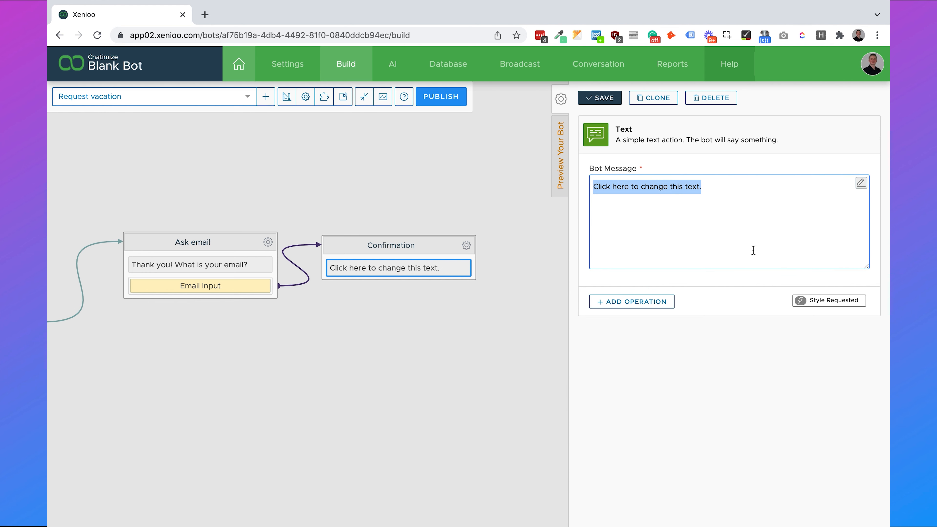
type("Thank you for your r")
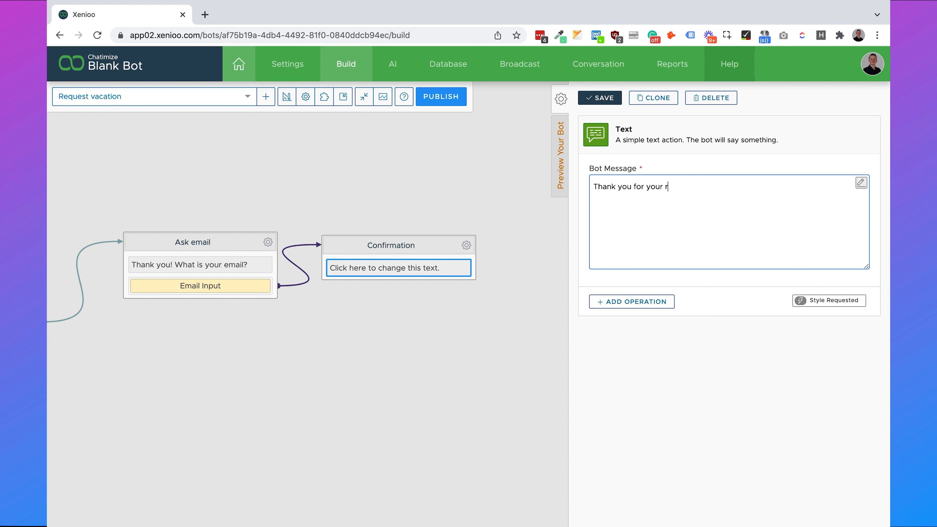
type("equest. We will send it to")
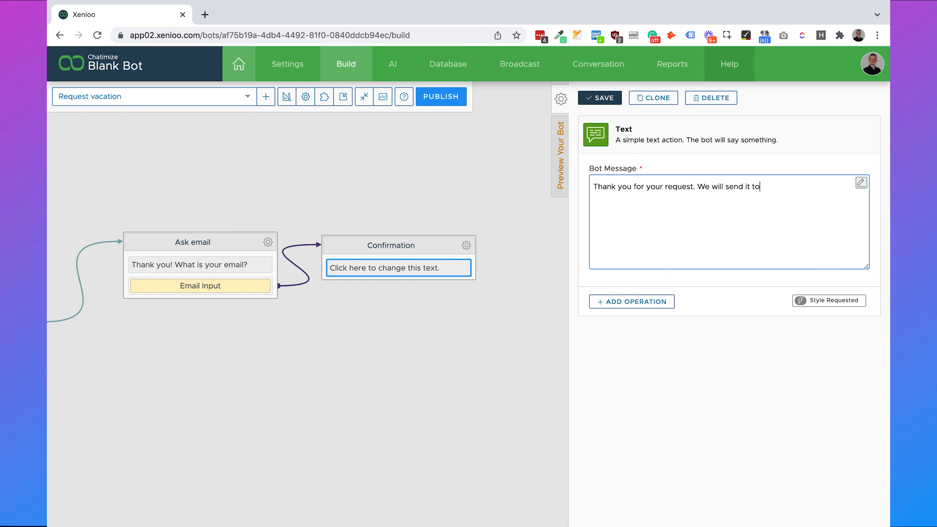
type(" HR and get back to you as soon as possible.")
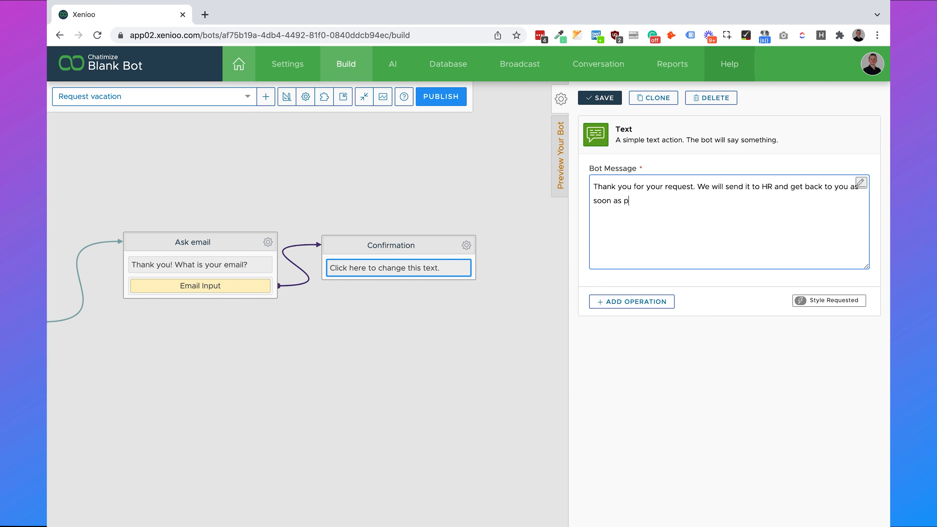
left_click(602, 98)
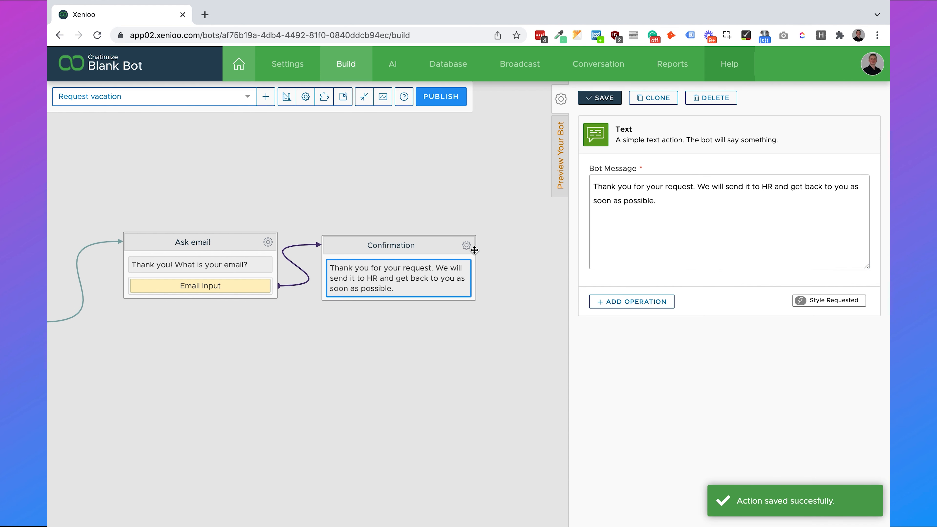
left_click(466, 245)
- Add a Send Custom Mail action to Confirmation with the HR recipient address and subject 'New vacation request'
left_click(500, 308)
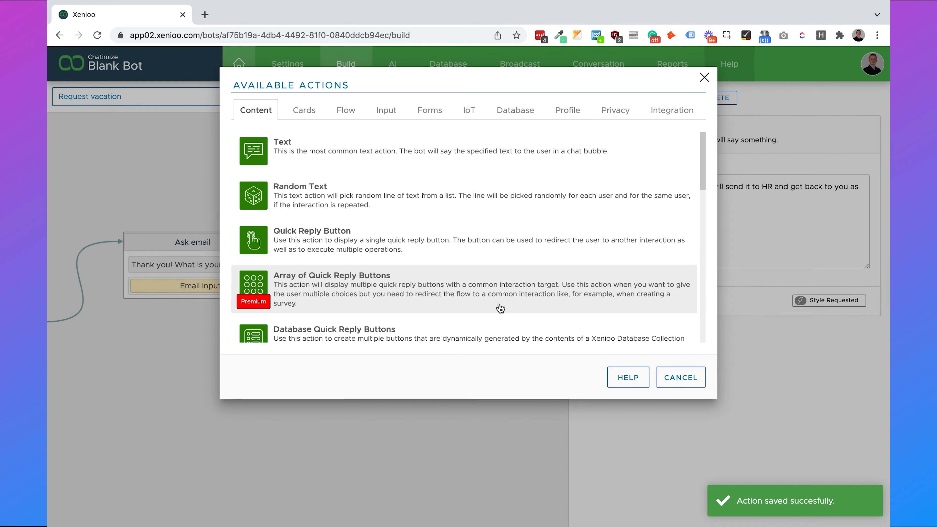
left_click(670, 111)
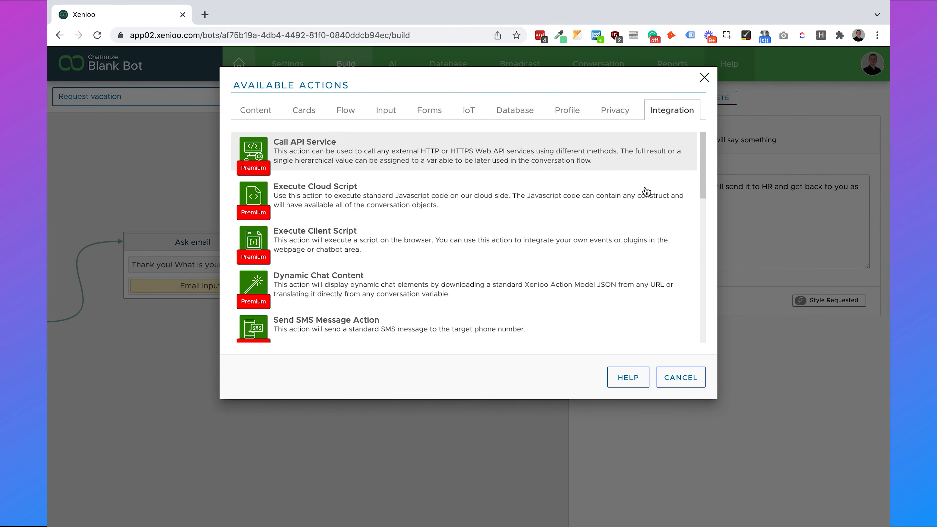
left_click_drag(702, 159, 704, 317)
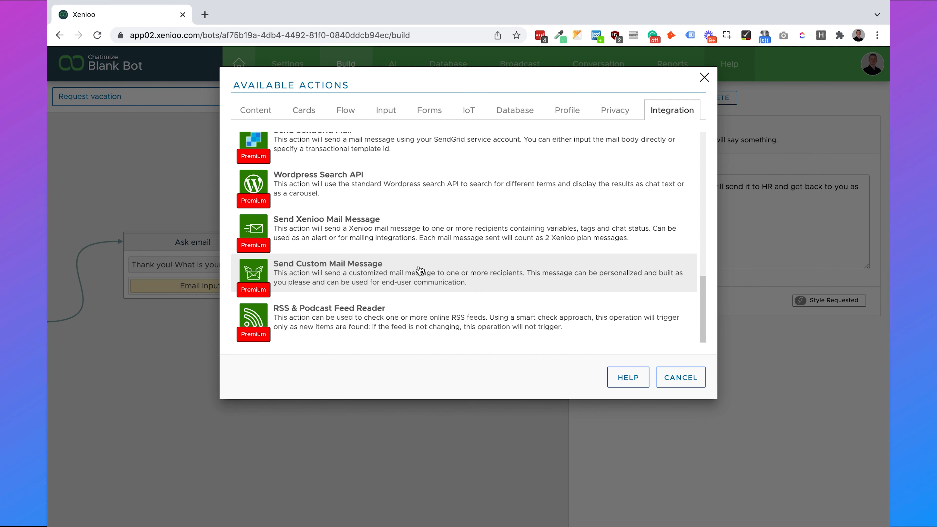
left_click(398, 274)
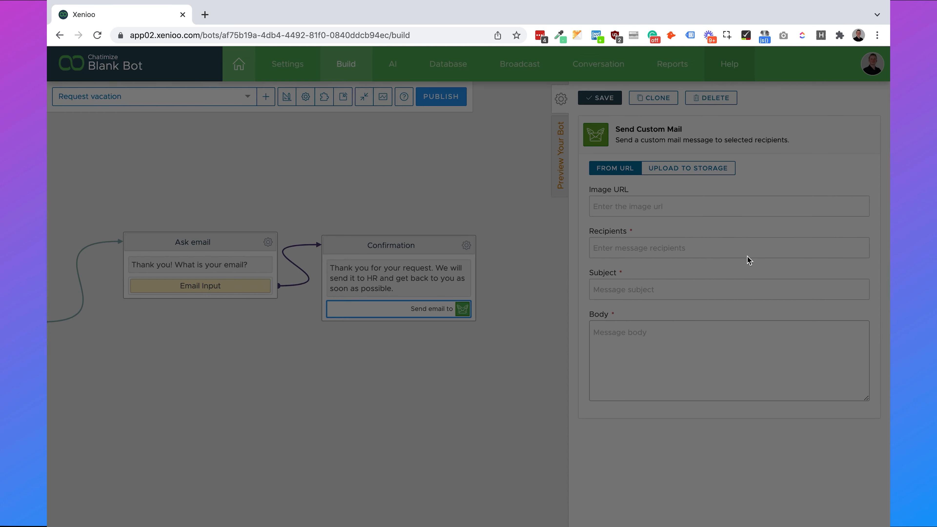
left_click(658, 251)
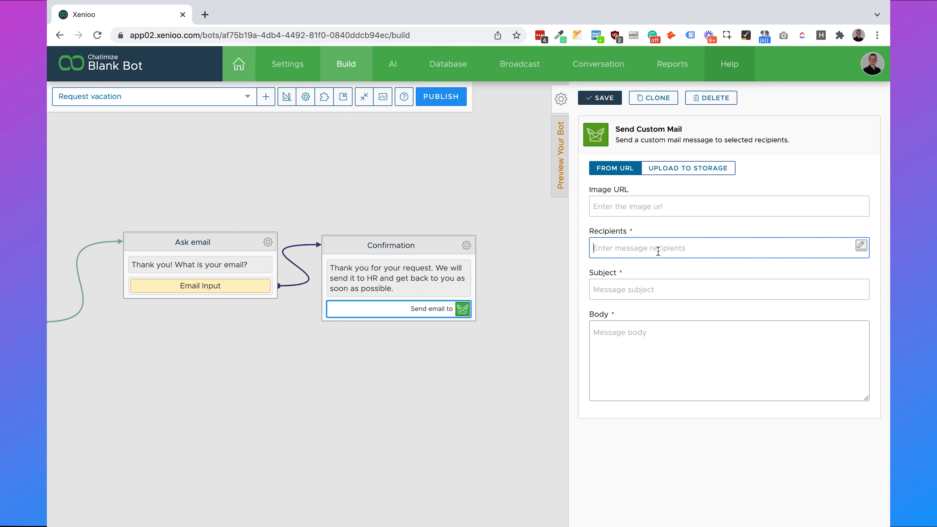
left_click(666, 282)
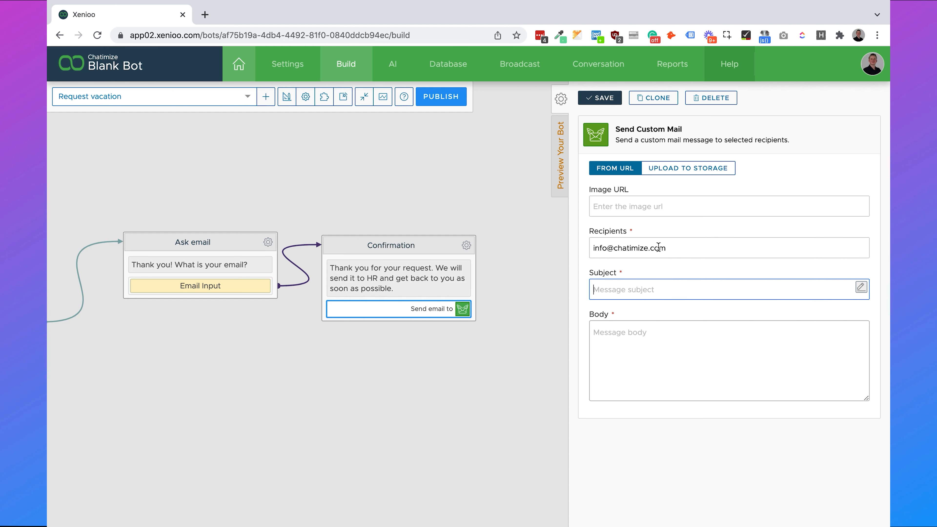
type("New vacation request")
- Start the mail body with a greeting to the HR contact and 'There is a new vacation request. Here is the information.'
left_click(668, 336)
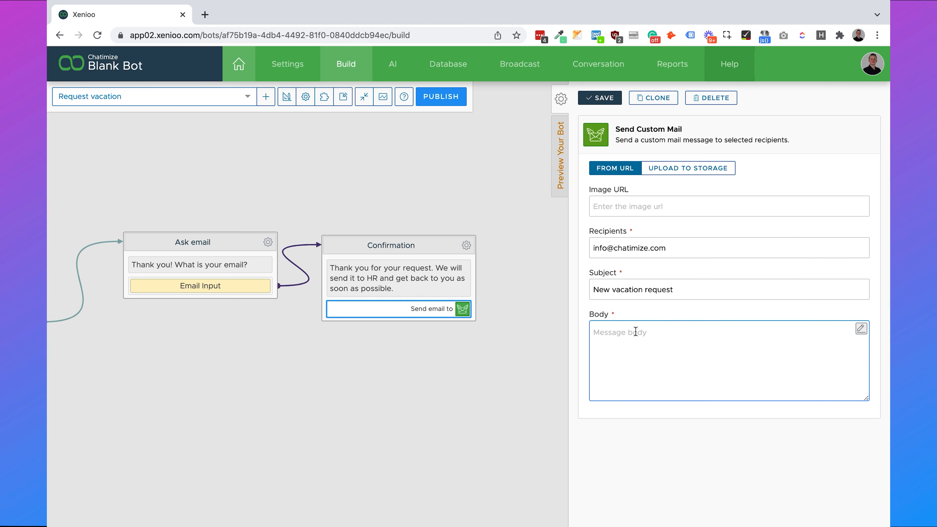
type("Hey Joren,")
key("Return")
key("Return")
type("There is a new vacation reques")
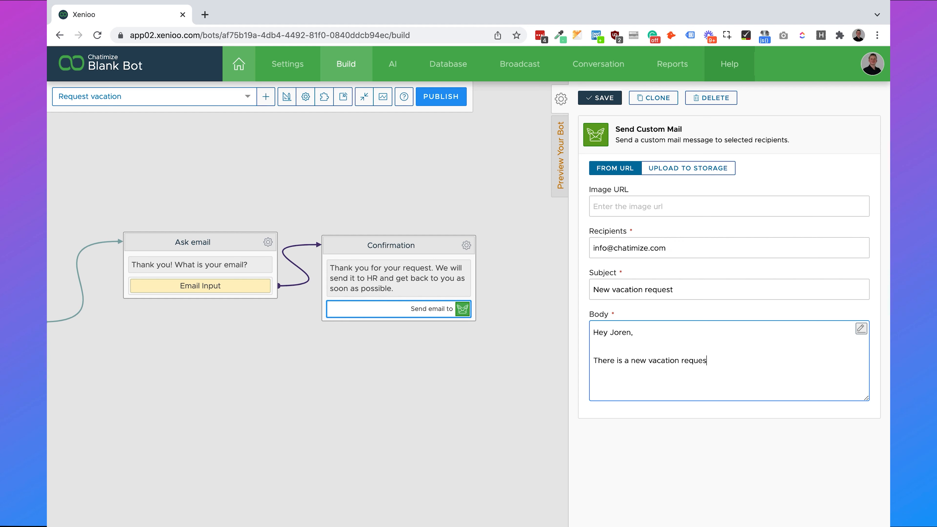
type("t. Here is the information.")
key("Return")
key("Return")
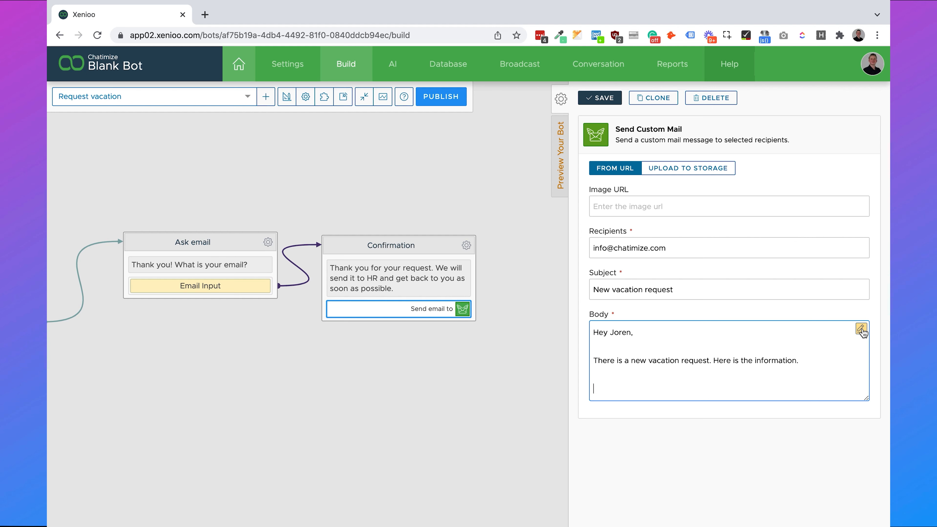
- Add a 'Start vacation:' line to the mail body with the start_vacation variable
left_click(861, 329)
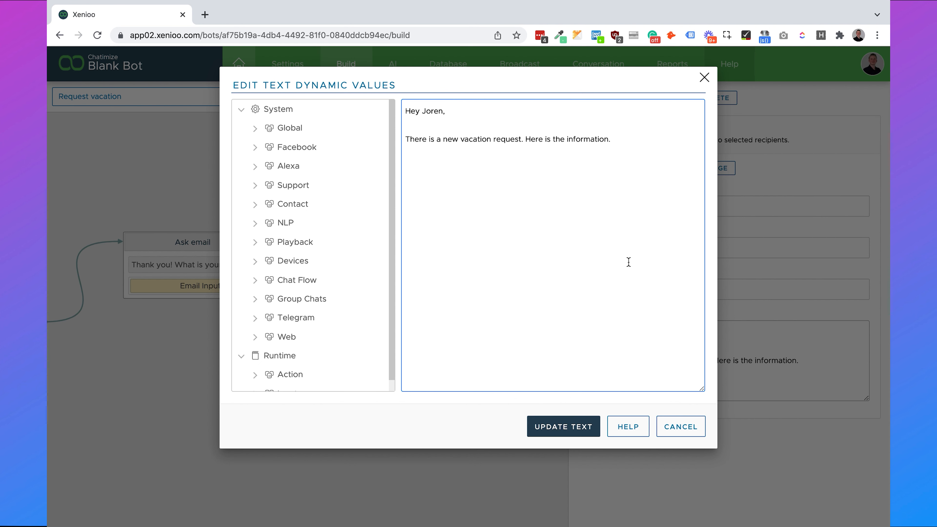
type("Start vacation:")
scroll(388, 332, "down", 1)
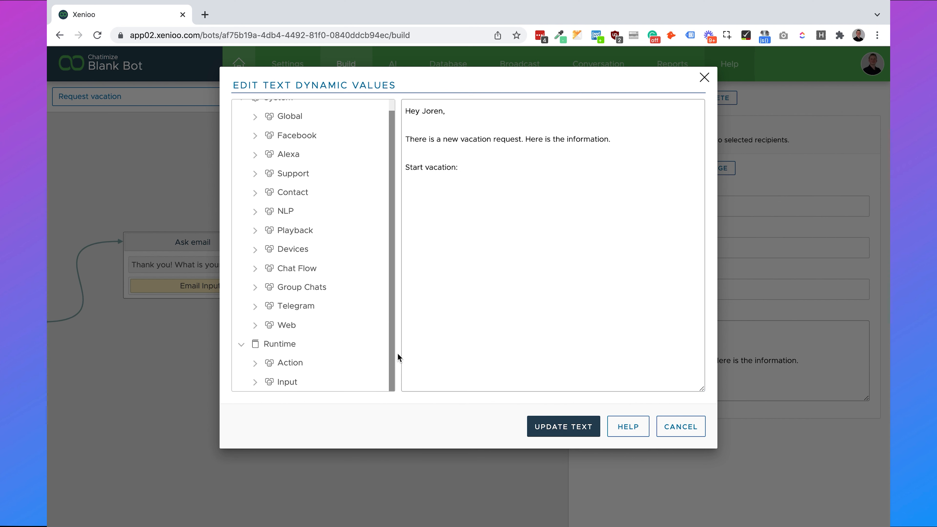
left_click(255, 382)
scroll(332, 308, "down", 2)
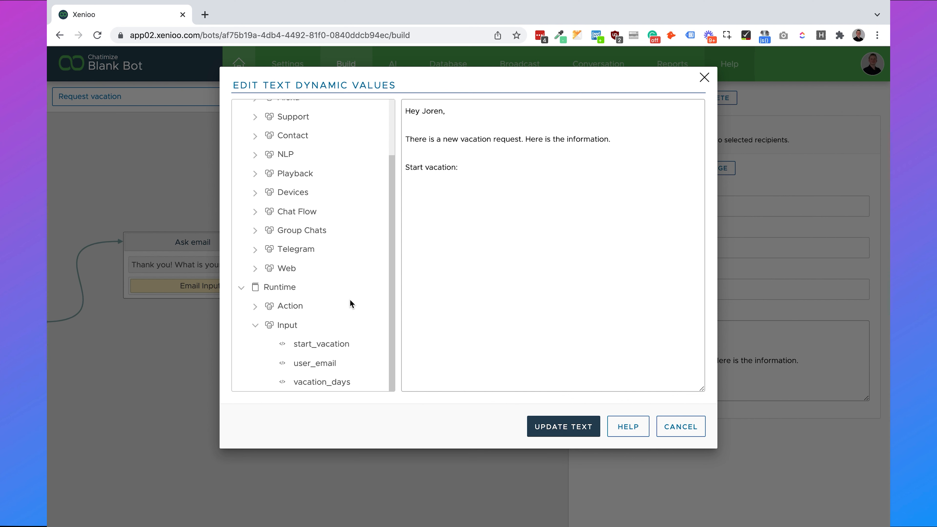
left_click(315, 344)
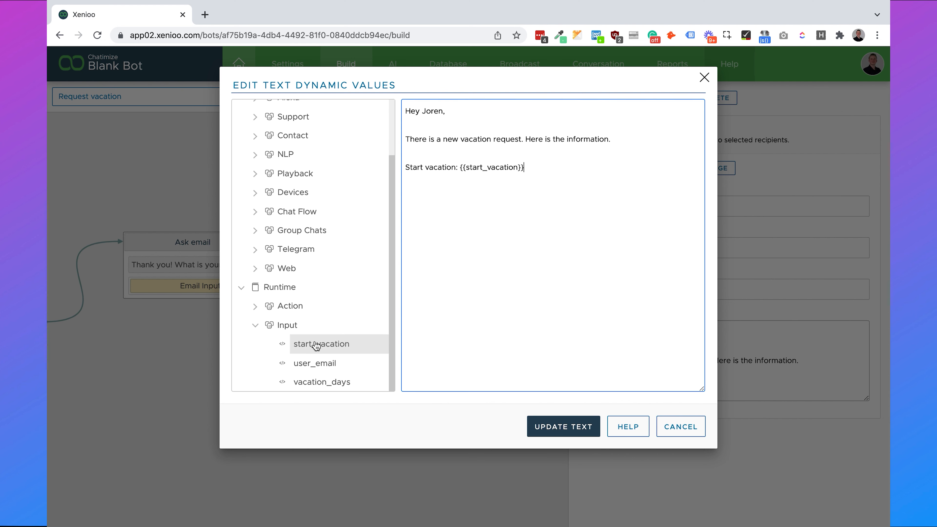
left_click_drag(533, 176, 404, 113)
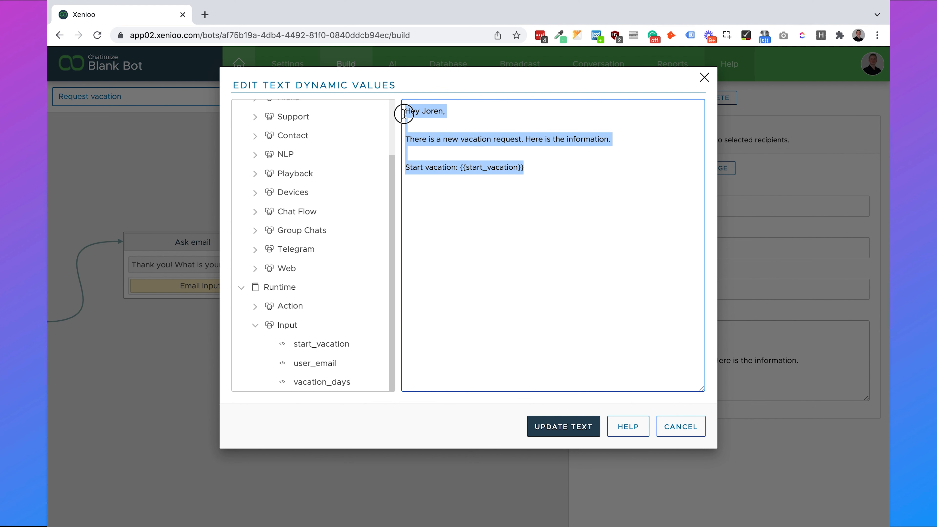
left_click(538, 168)
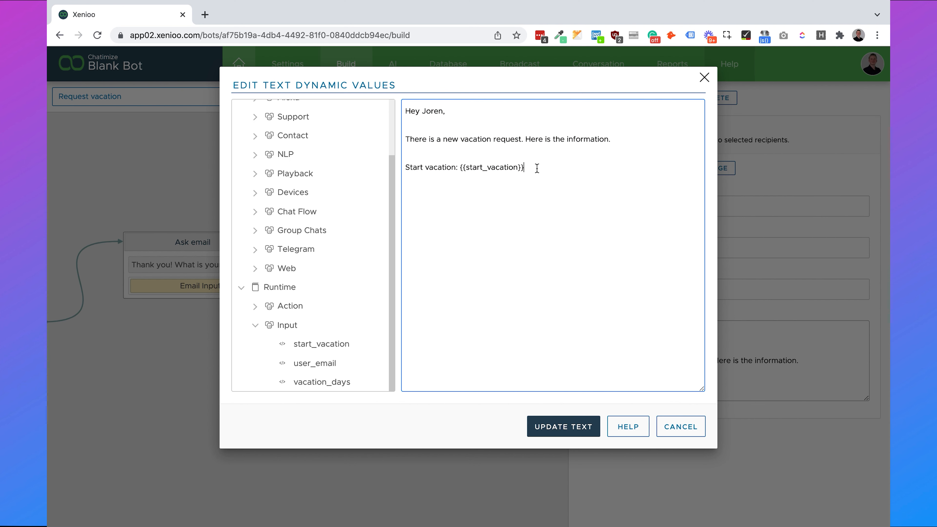
- Add 'Number of days:' with vacation_days, 'Email:' with user_email, and 'Enjoy your day', then update the body
key("Return")
type("Number of days:")
left_click(315, 383)
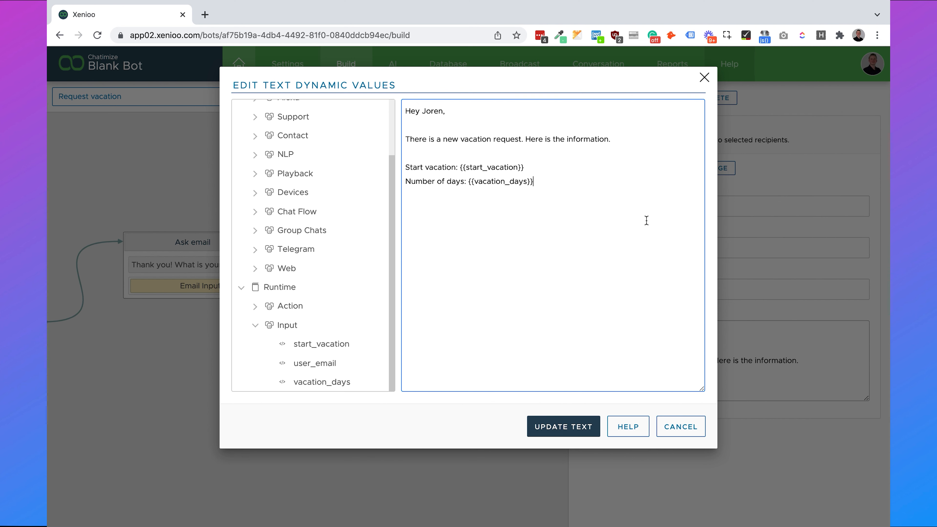
key("Return")
type("Email:")
left_click(315, 363)
key("Return")
key("Return")
key("Return")
type("Enjoy your day!")
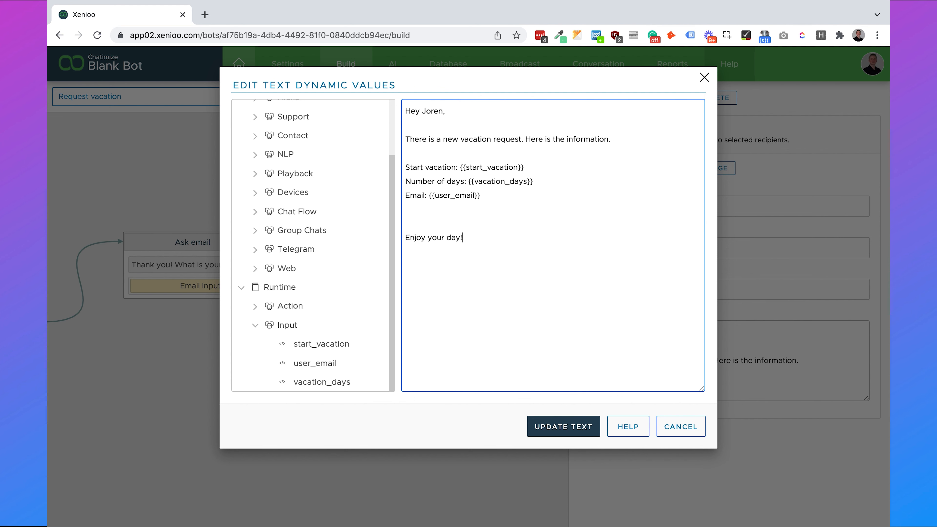
left_click(455, 421)
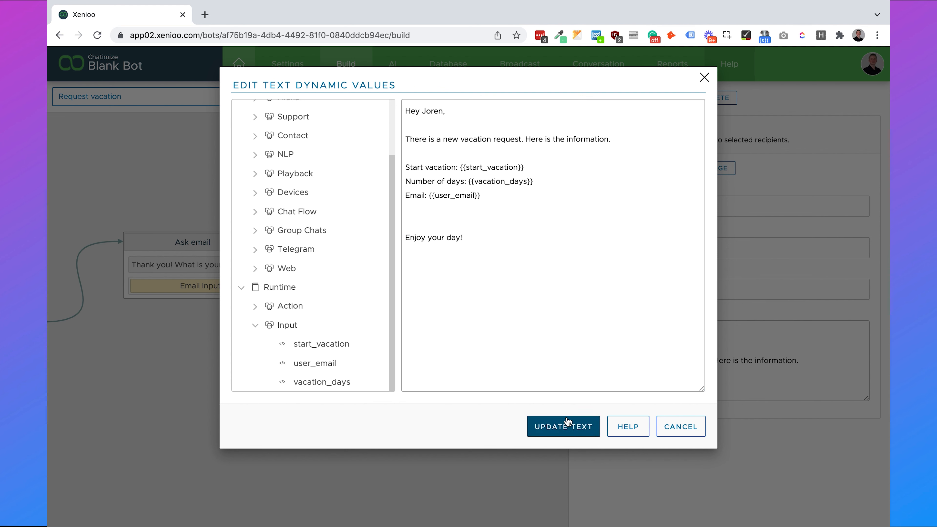
left_click(578, 434)
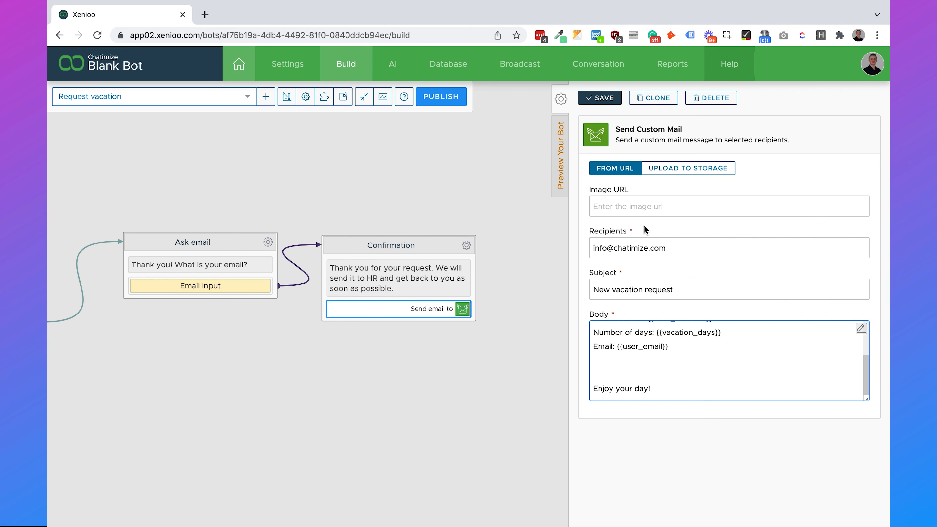
- Save the Send Custom Mail action and close its settings panel
left_click(614, 98)
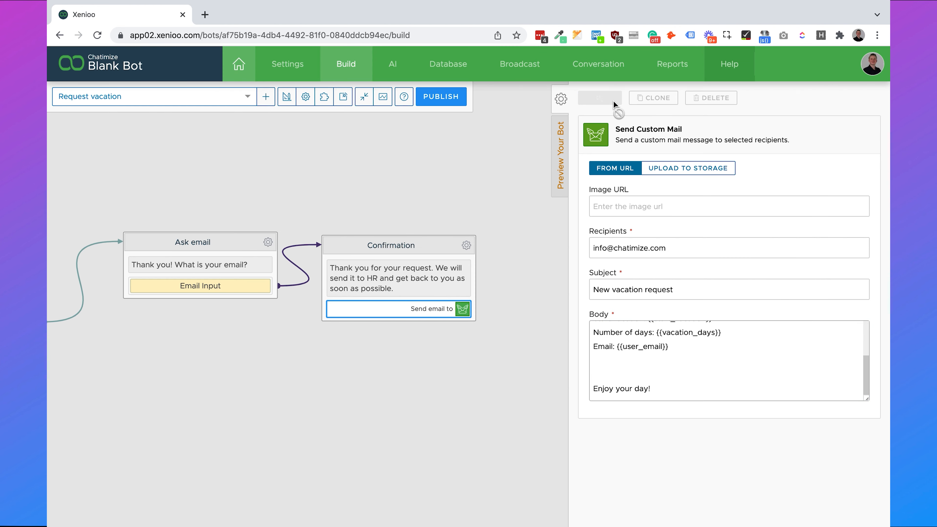
left_click(561, 98)
left_click(446, 185)
left_click_drag(445, 185, 622, 193)
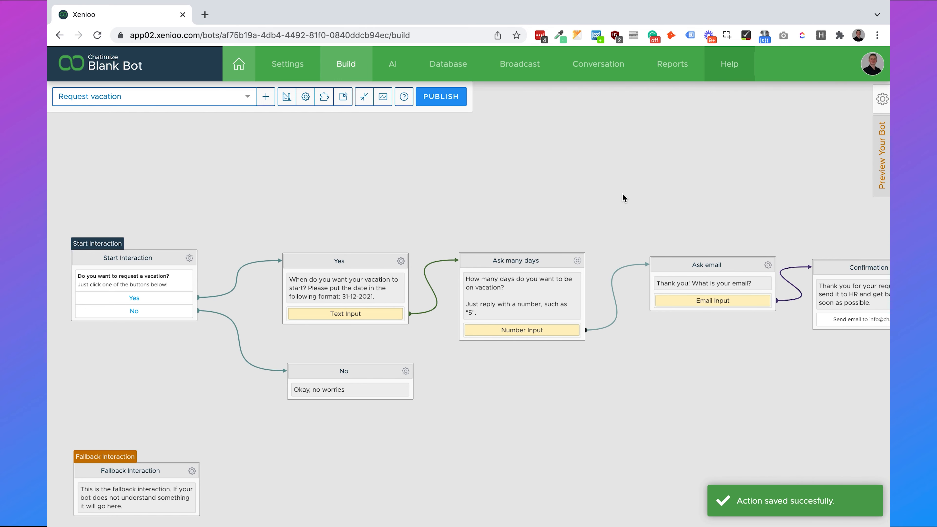
- Pan and zoom across the flow to review it from the start through Confirmation
scroll(622, 195, "down", 3)
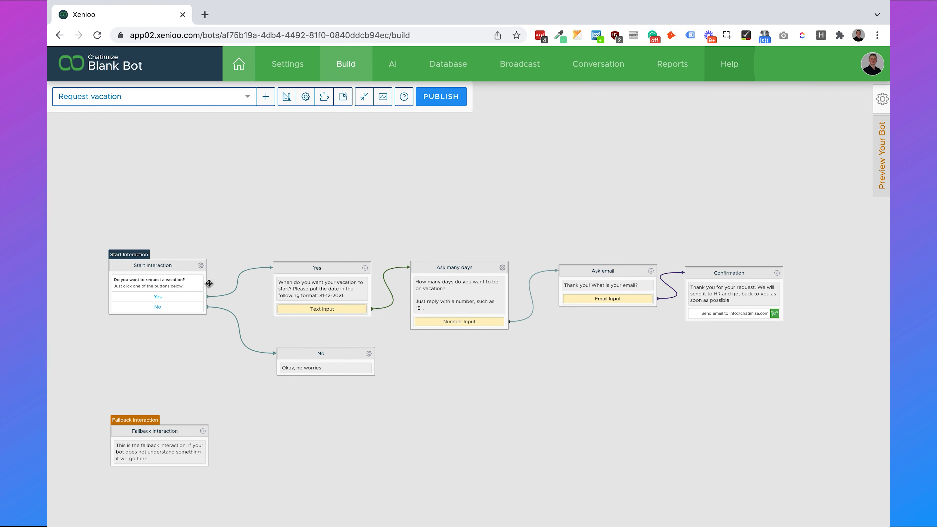
left_click_drag(298, 238, 326, 226)
scroll(326, 225, "up", 2)
scroll(454, 218, "up", 1)
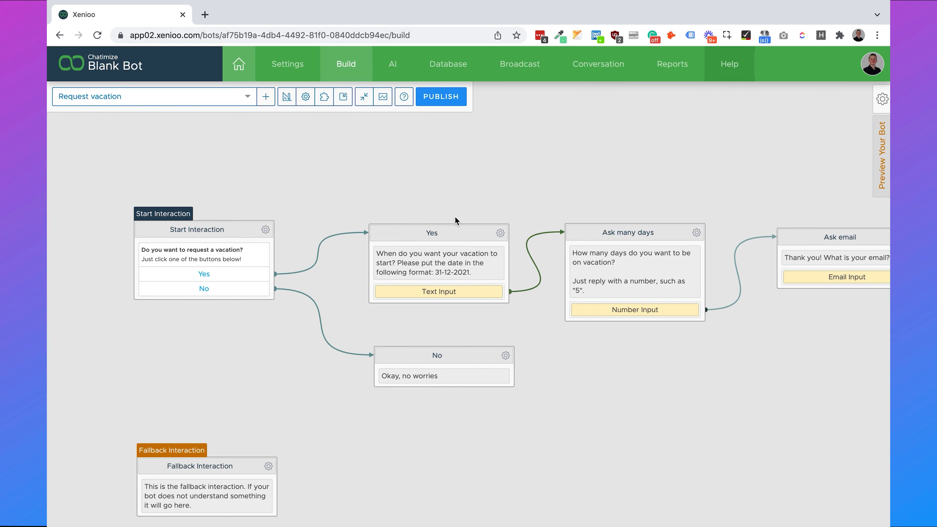
left_click_drag(539, 171, 426, 175)
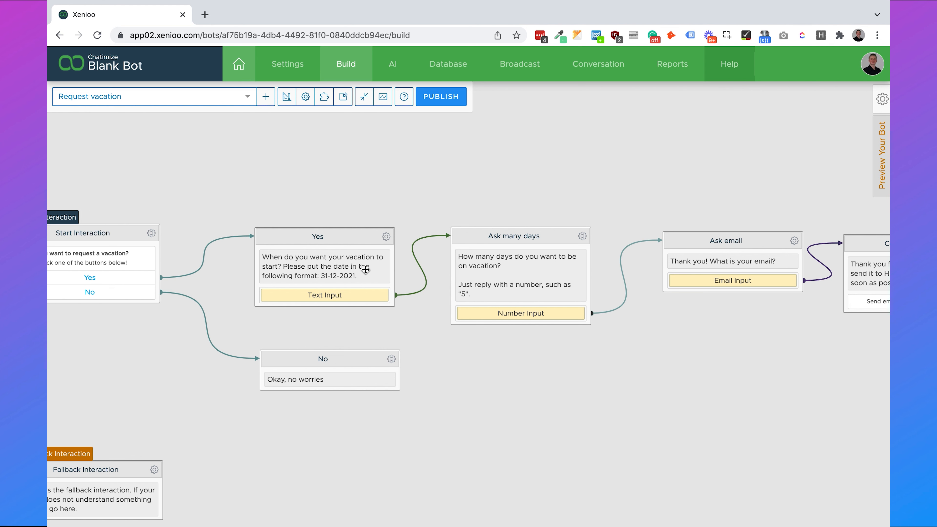
left_click_drag(613, 187, 748, 178)
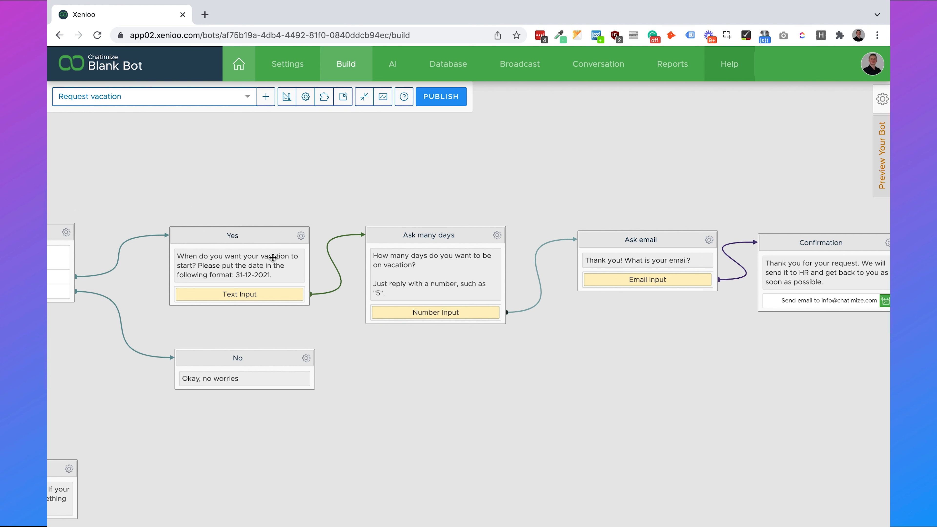
left_click_drag(468, 203, 409, 200)
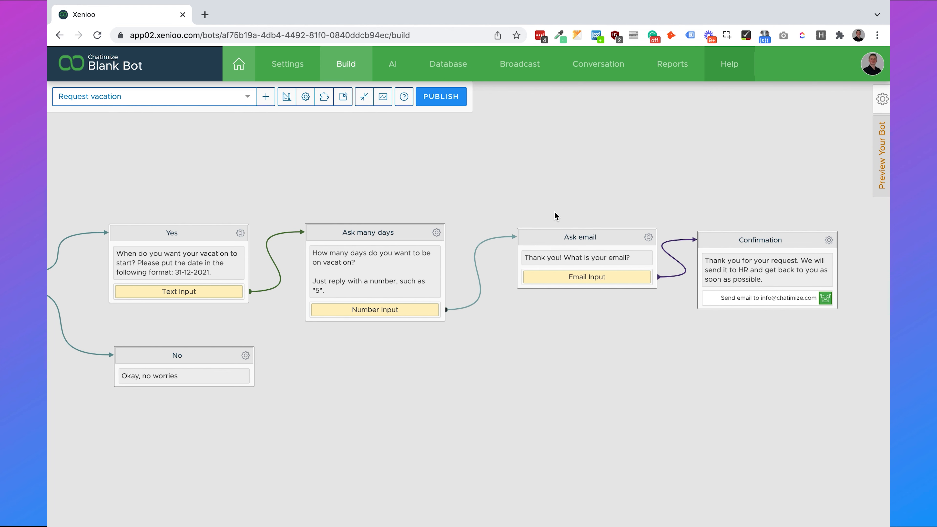
left_click_drag(560, 184, 448, 195)
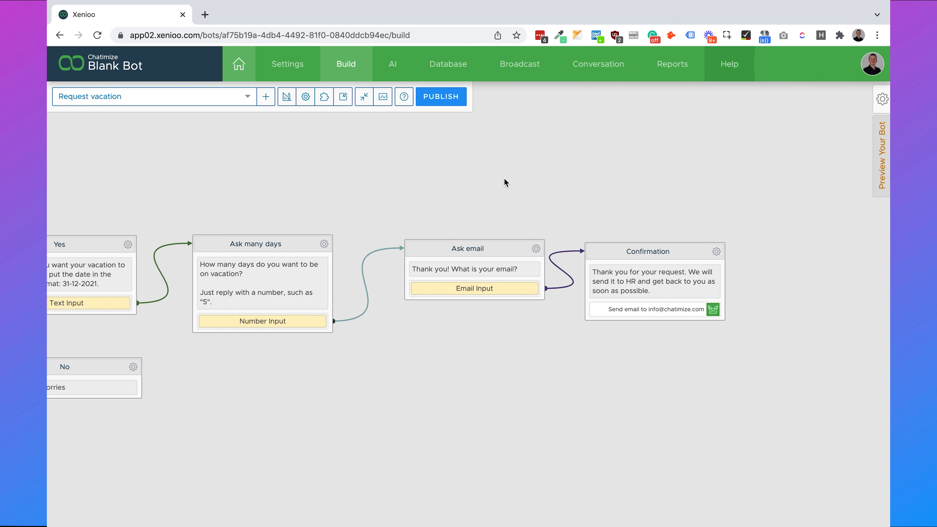
- Add a global text-trigger operation for 'vacation' that stores the match in last_user_message
left_click(286, 99)
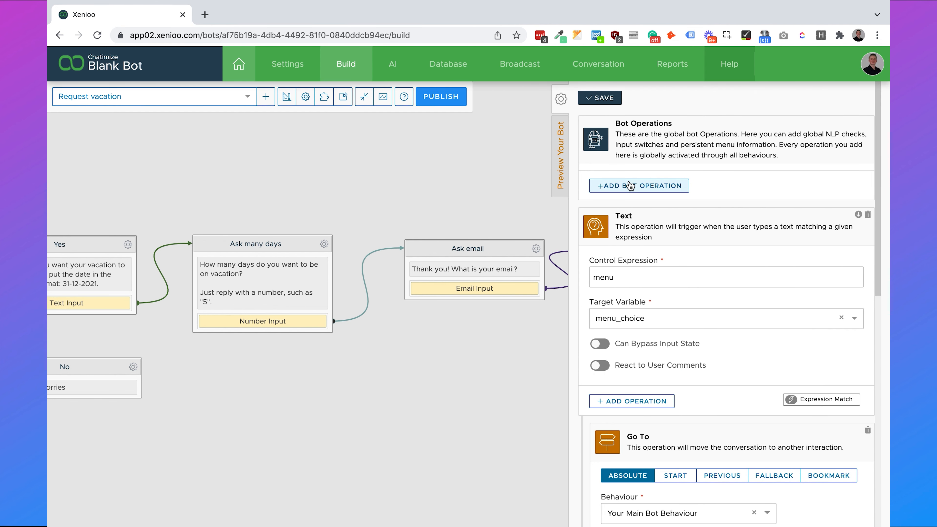
left_click(613, 189)
scroll(664, 192, "down", 10)
left_click(666, 193)
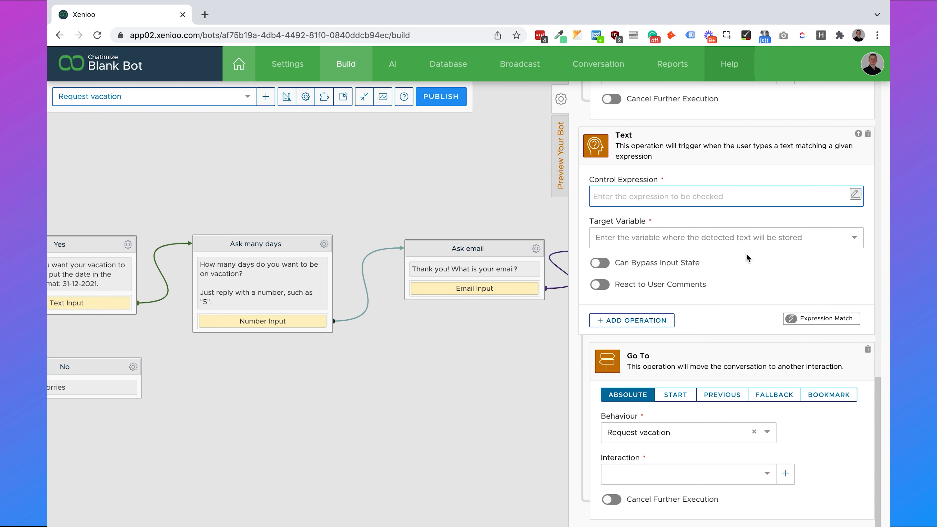
type("vacation")
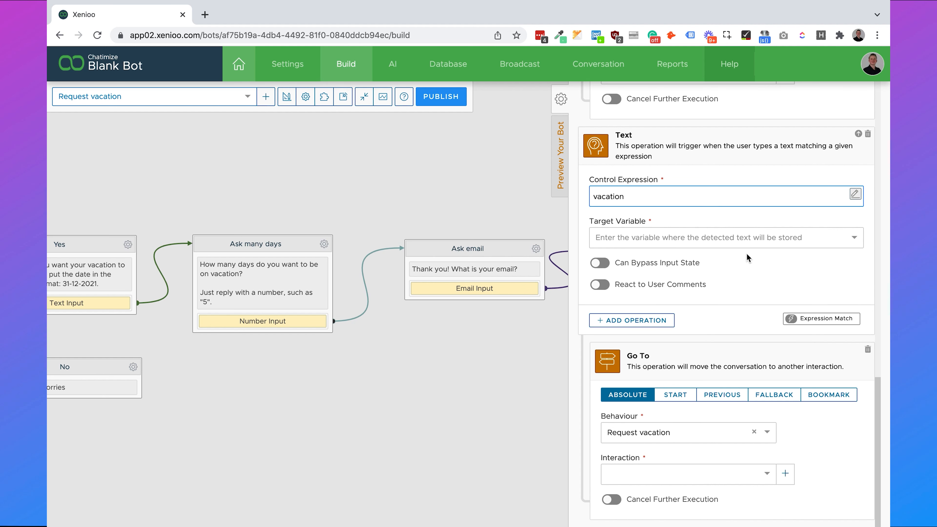
left_click(722, 240)
type("last ")
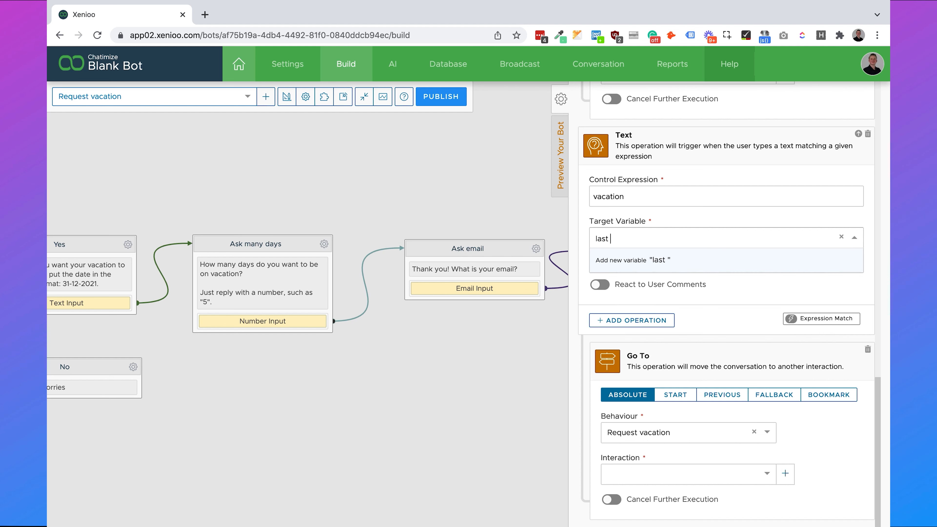
type("_user")
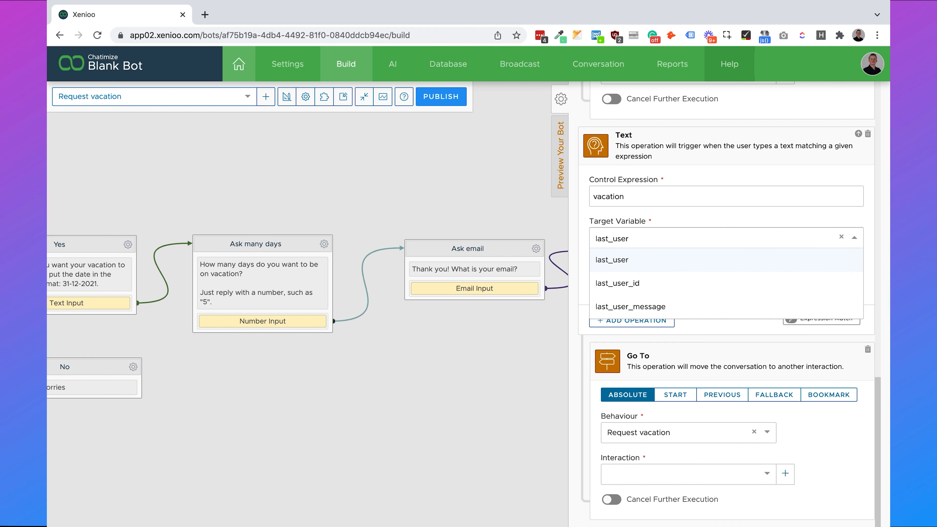
left_click(711, 306)
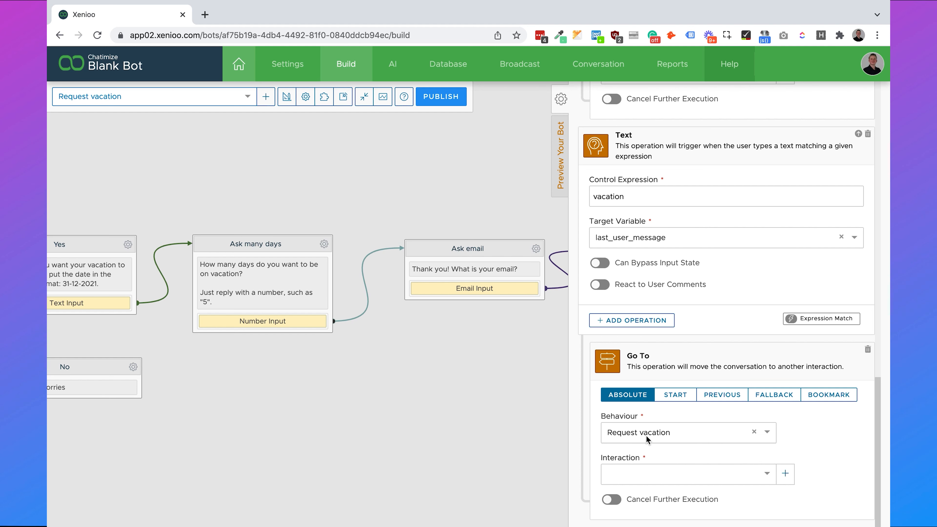
- Make the trigger jump to Start Interaction and save the Request vacation behaviour
left_click(668, 473)
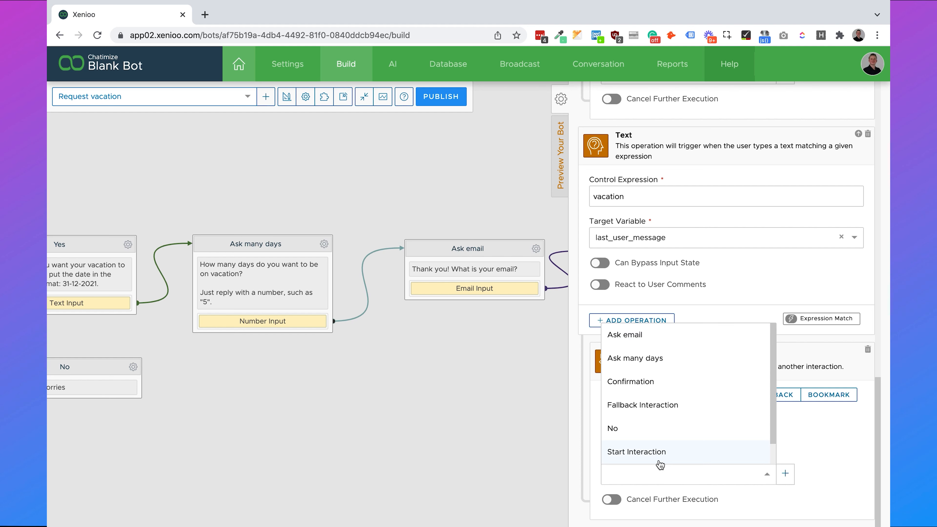
left_click(646, 455)
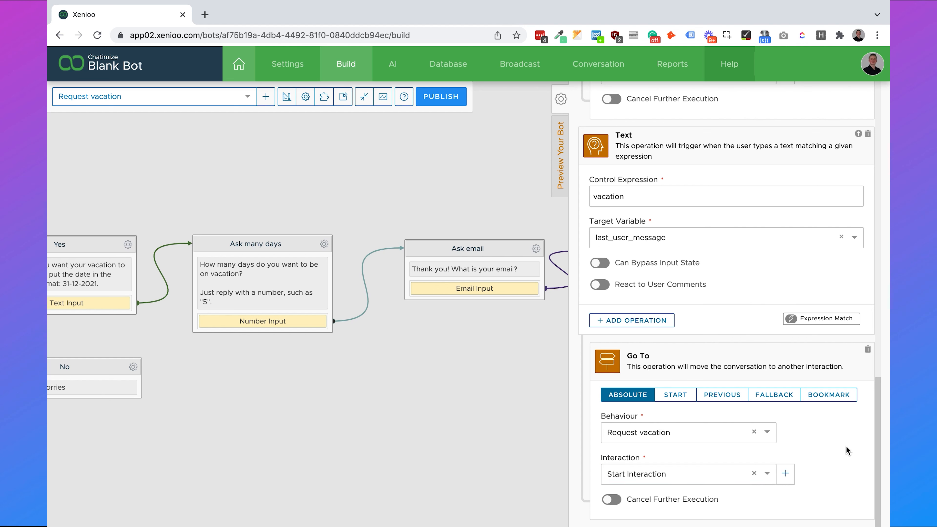
scroll(845, 446, "up", 10)
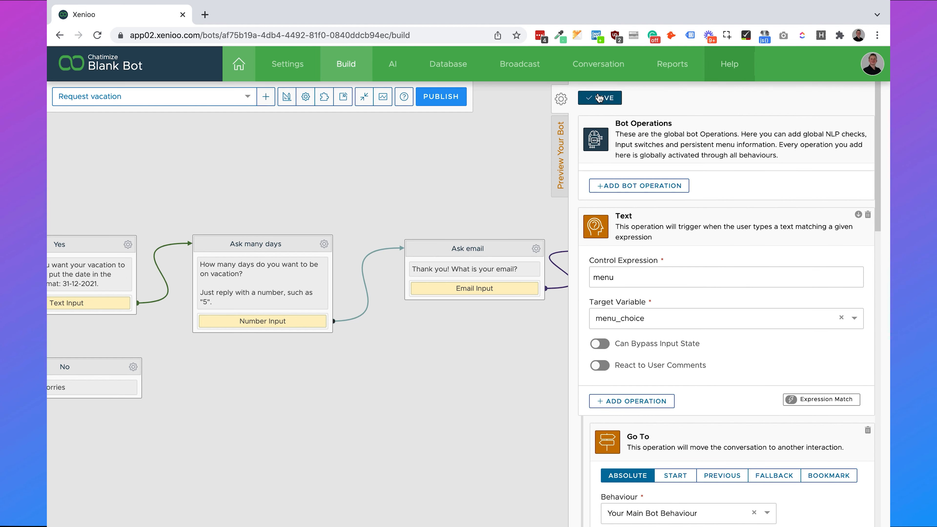
left_click(599, 98)
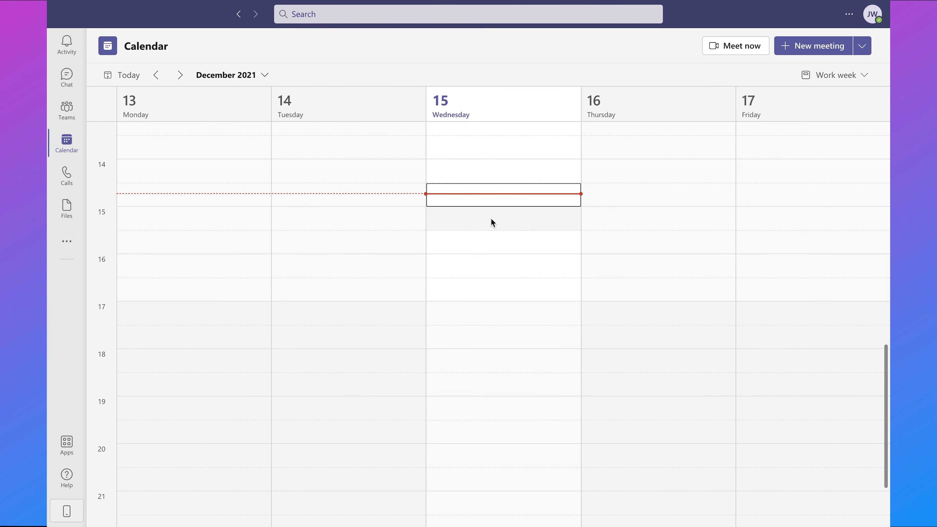
- Find 'app studio' in the Teams app store and add App Studio to Teams
left_click(67, 444)
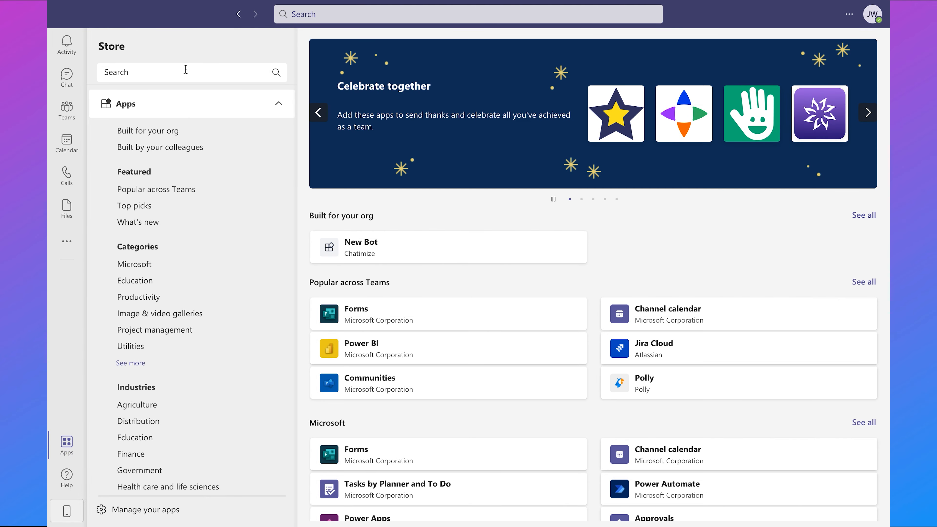
left_click(184, 67)
type("ap")
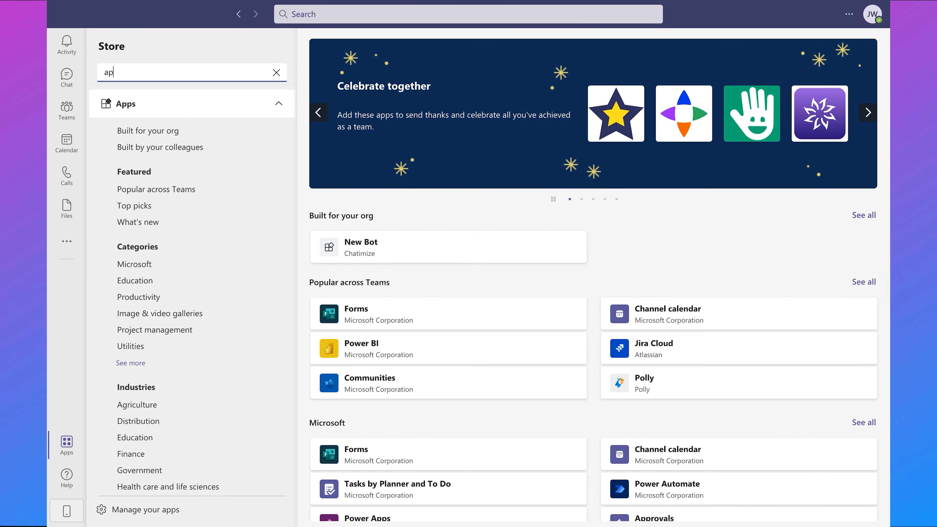
type("p studio")
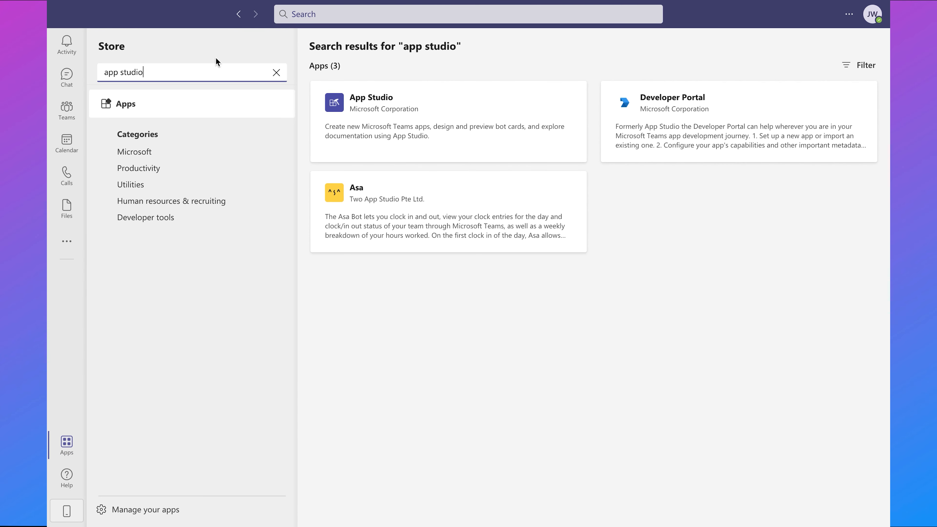
left_click(457, 103)
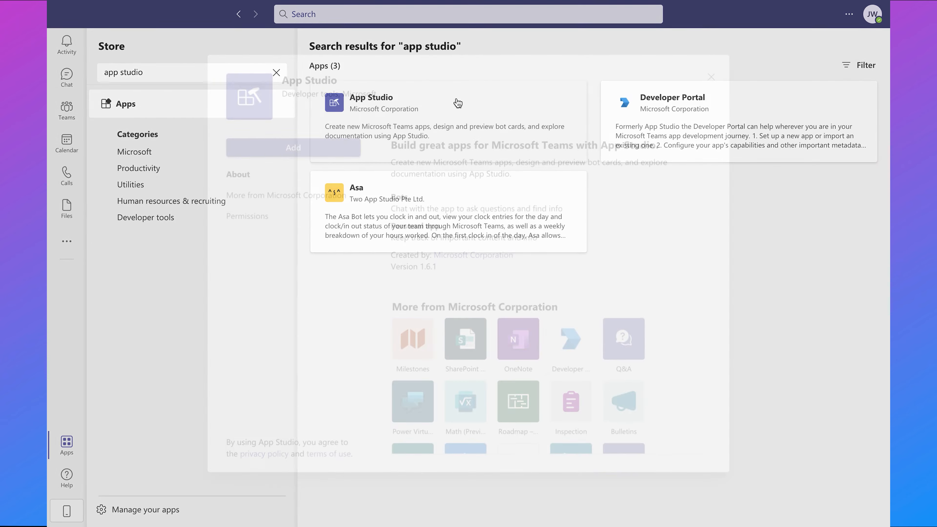
left_click(288, 155)
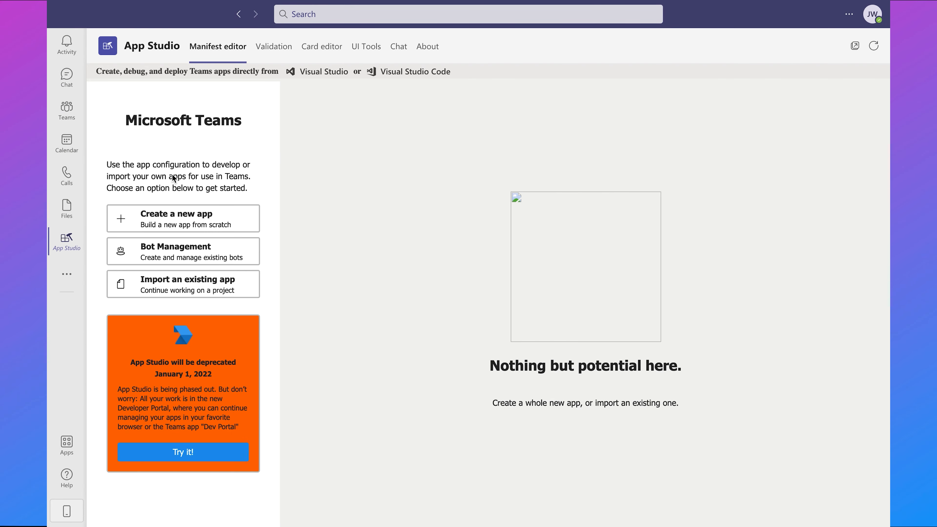
right_click(71, 251)
- Pin App Studio, then create a new app named 'Chatimize Chatbot' with a generated App ID
left_click(101, 245)
left_click(182, 222)
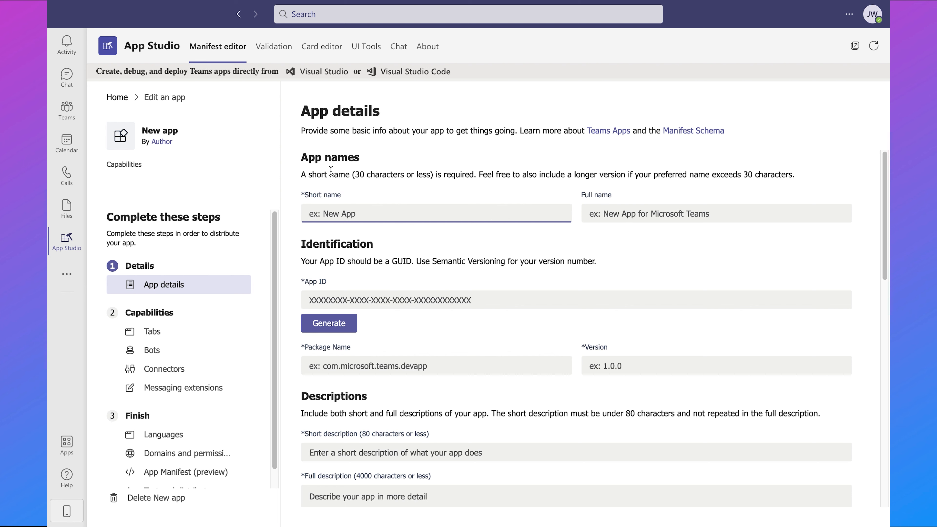
type("Chatimize Chatbot")
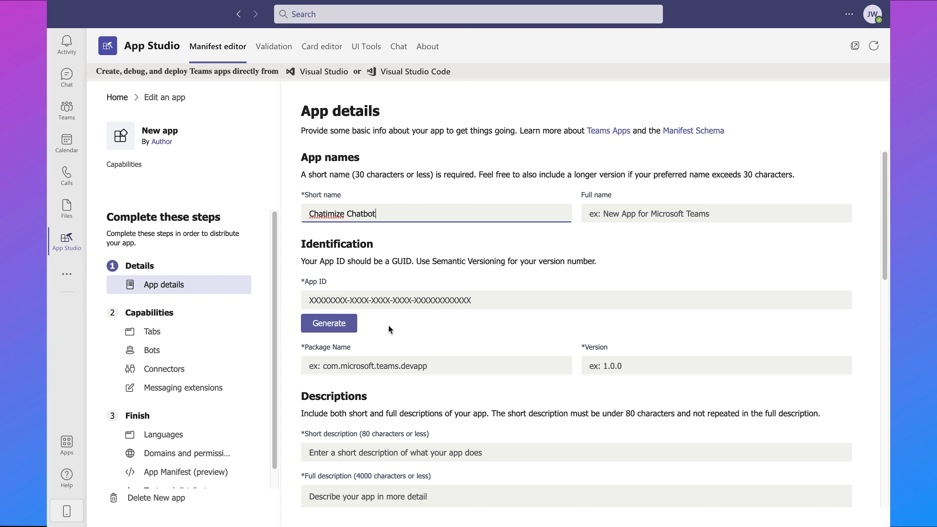
left_click(340, 328)
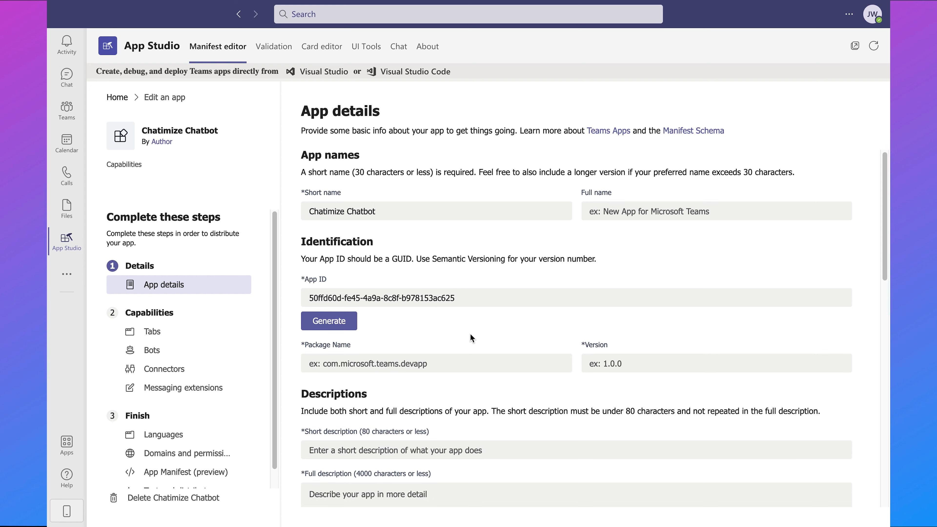
left_click(449, 359)
- Set the package name to 'chatimize' and the version to 1.0.0
scroll(515, 308, "down", 3)
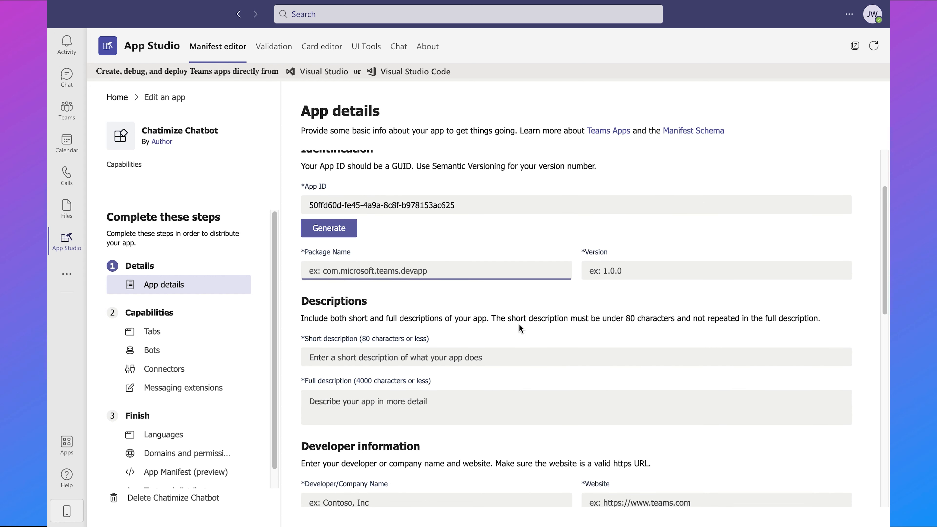
type("chatimize")
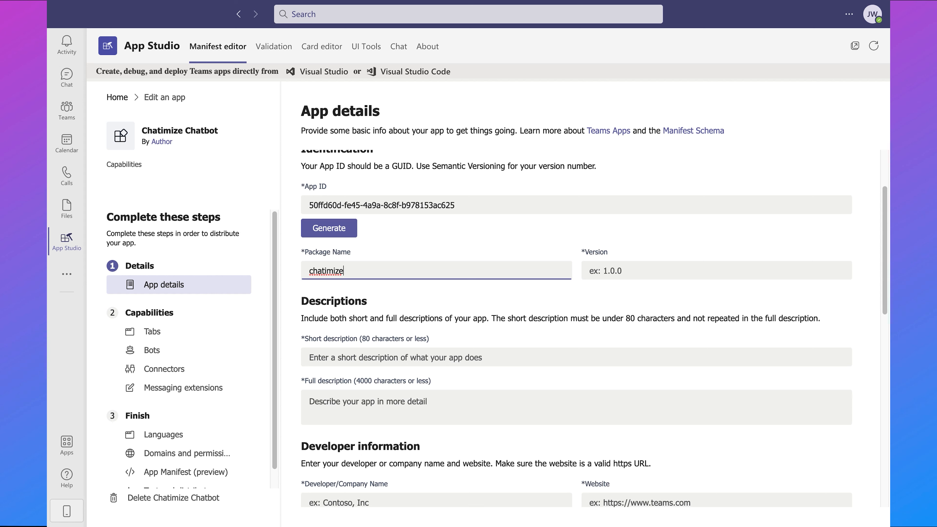
key("Tab")
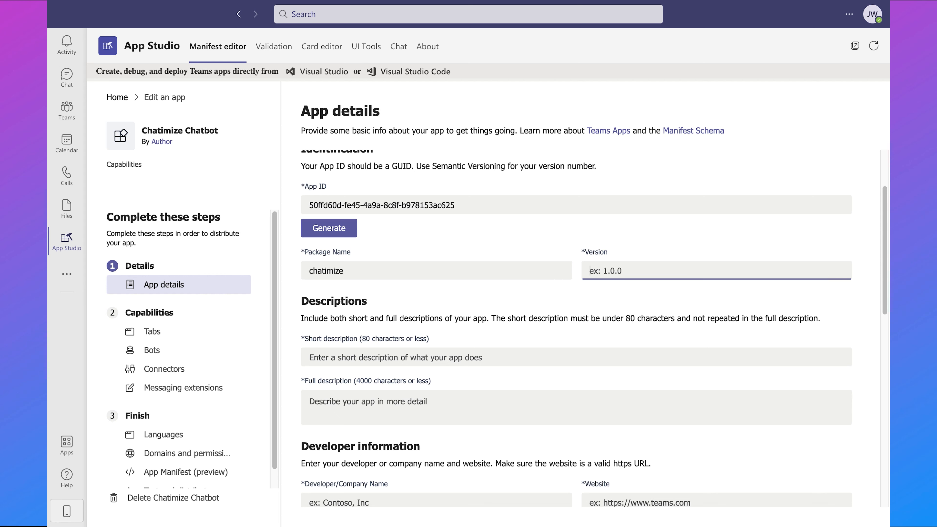
type(".")
key("BackSpace")
type(".0.0")
key("BackSpace")
key("BackSpace")
key("BackSpace")
key("BackSpace")
type("1.0.0")
key("Tab")
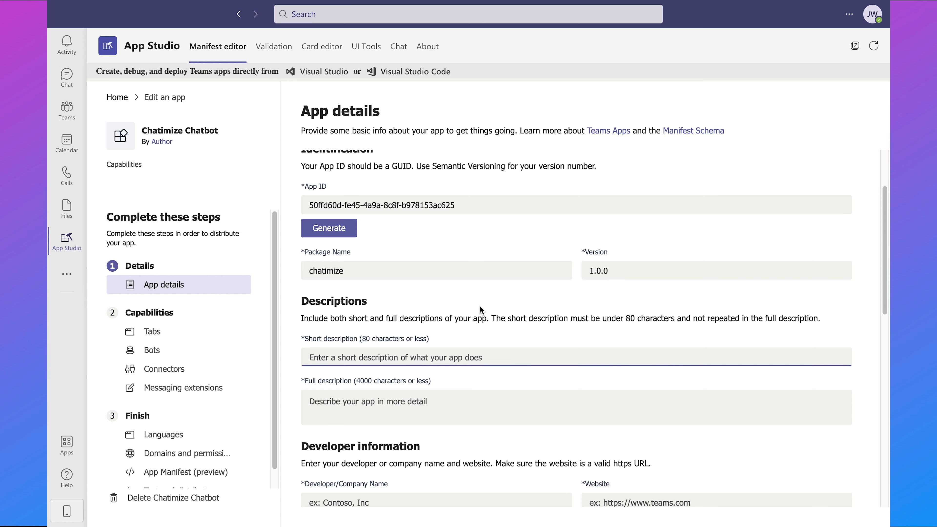
- Enter 'Chatbot of Chatimize' as both the short and full description
scroll(481, 306, "down", 3)
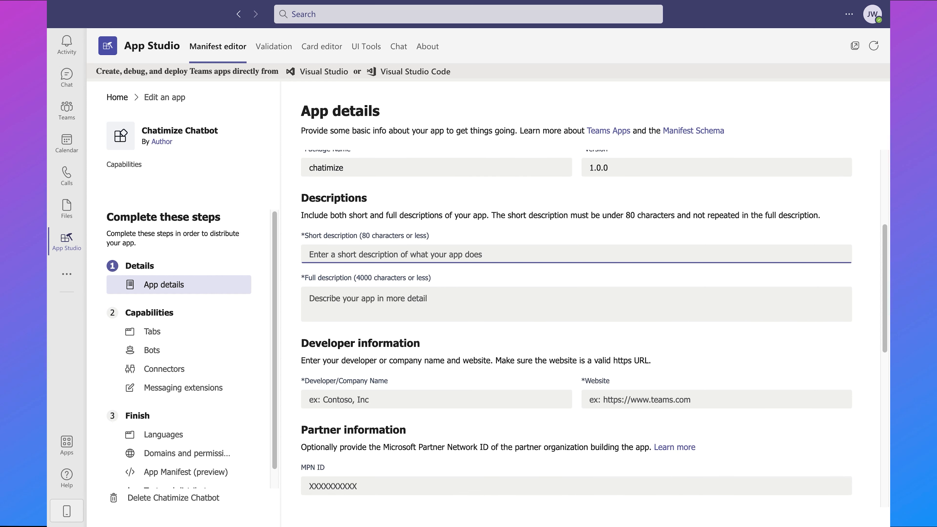
type("Chatbot of Chatimize")
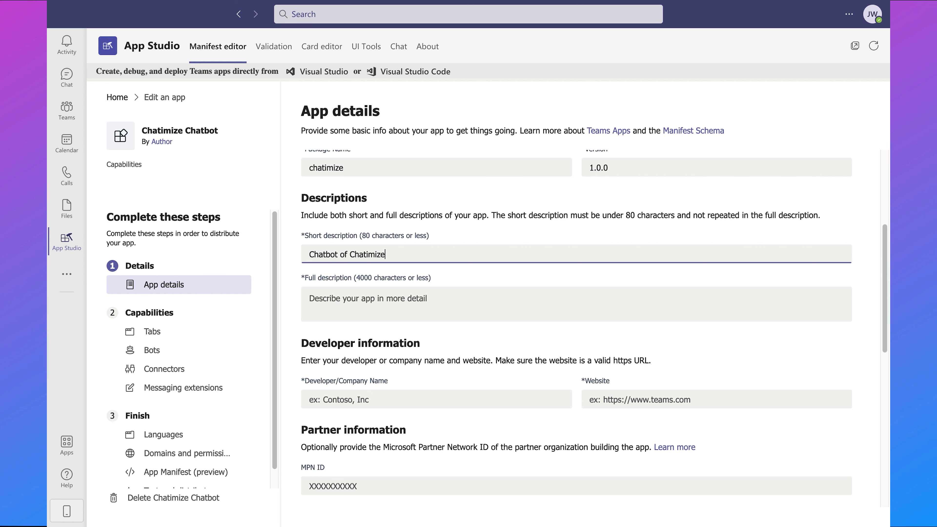
key("ctrl+a")
key("ctrl+c")
left_click(606, 292)
key("ctrl+v")
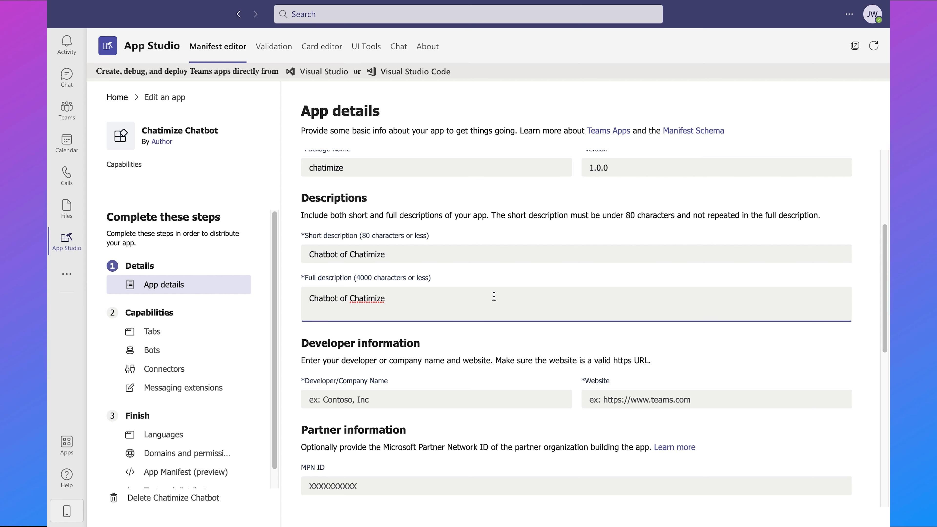
left_click(498, 270)
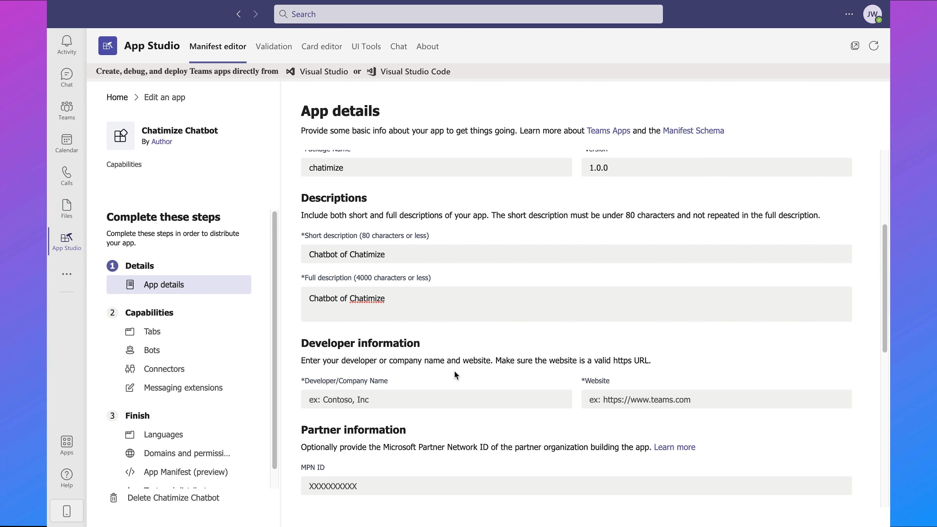
scroll(452, 362, "down", 2)
left_click(407, 325)
type("Chatimize")
key("Tab")
type("https://chatimize.com")
scroll(424, 315, "down", 3)
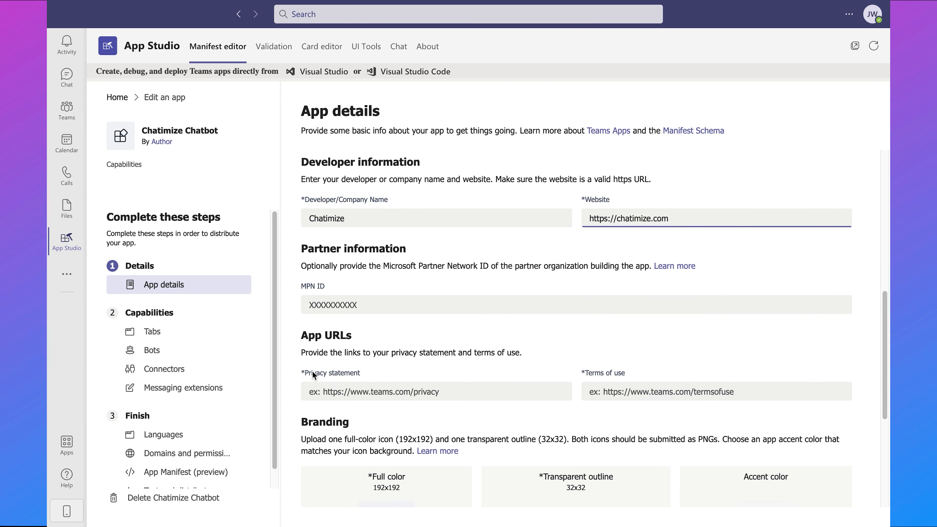
left_click_drag(672, 218, 580, 211)
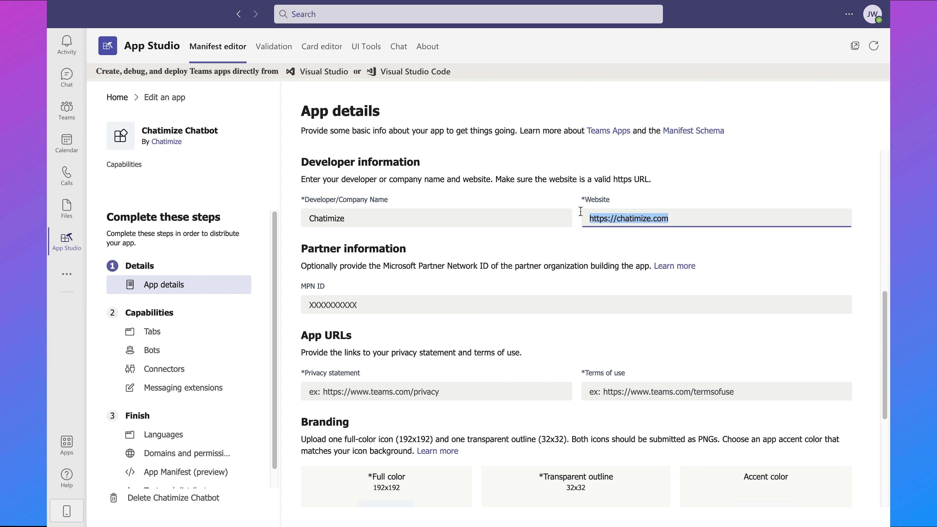
key("ctrl+c")
left_click(416, 394)
key("ctrl+v")
left_click(687, 400)
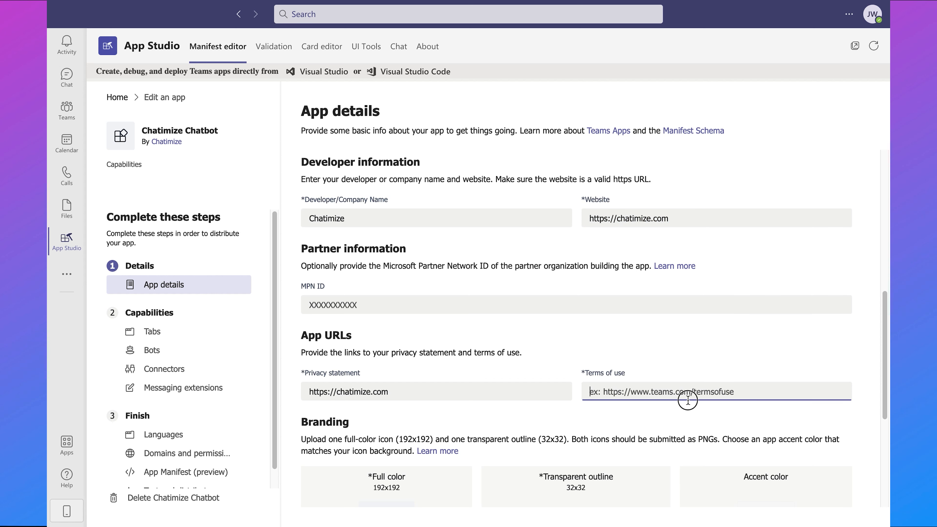
key("ctrl+v")
scroll(594, 332, "down", 5)
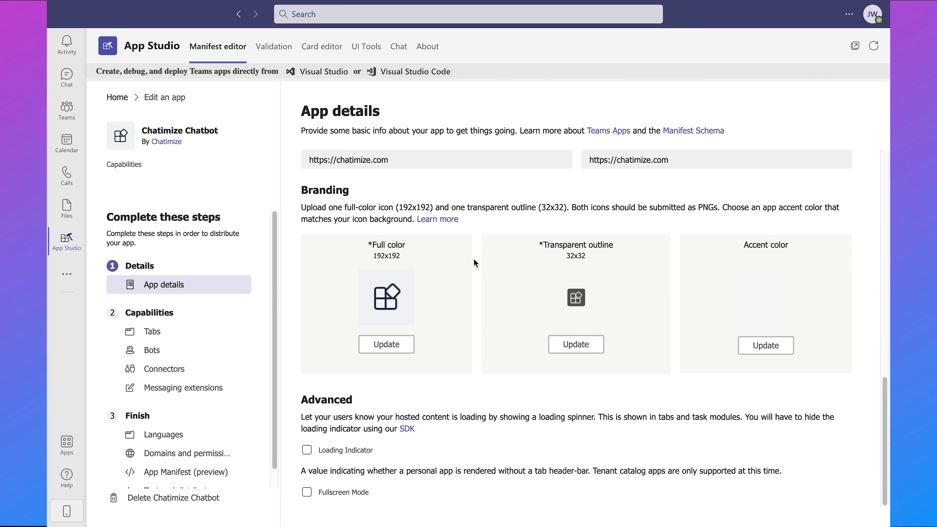
scroll(470, 260, "up", 10)
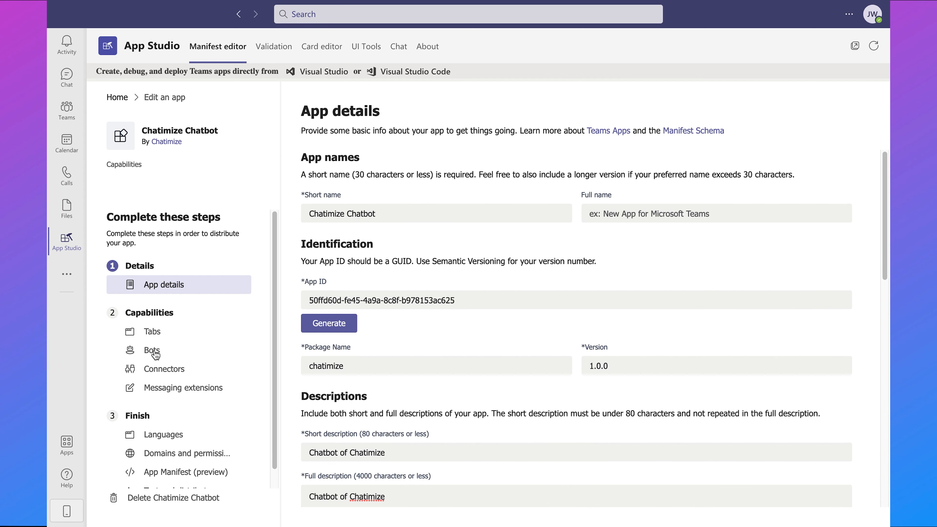
- Start setting up a bot named 'Chatimize Chatbot' under Bots capabilities
left_click(153, 351)
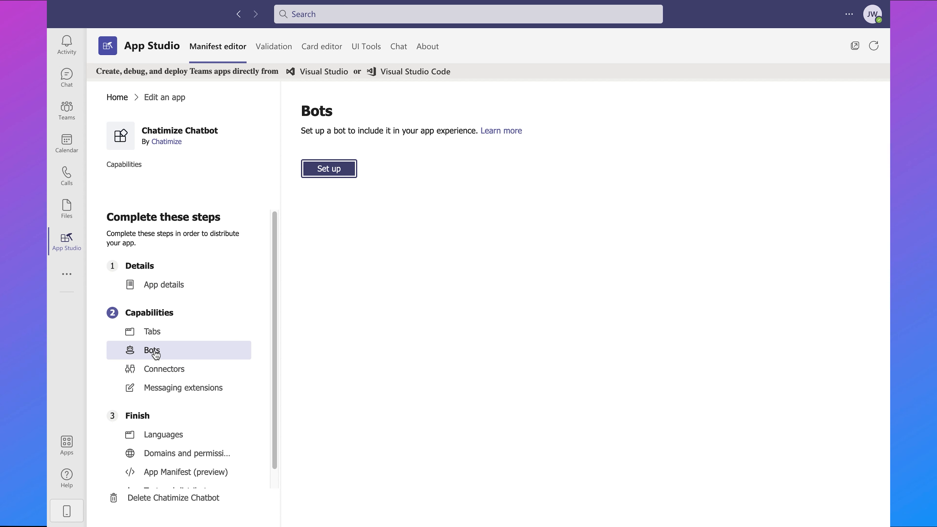
left_click(329, 170)
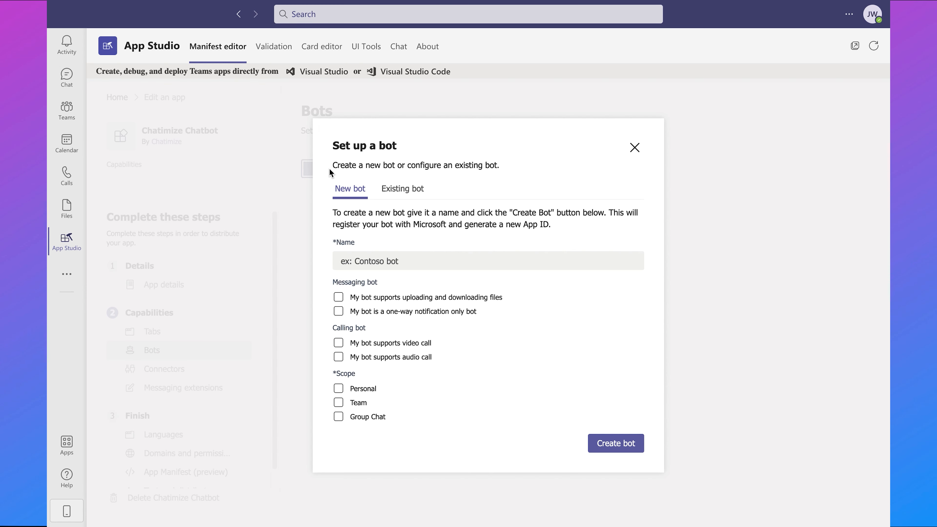
left_click(417, 266)
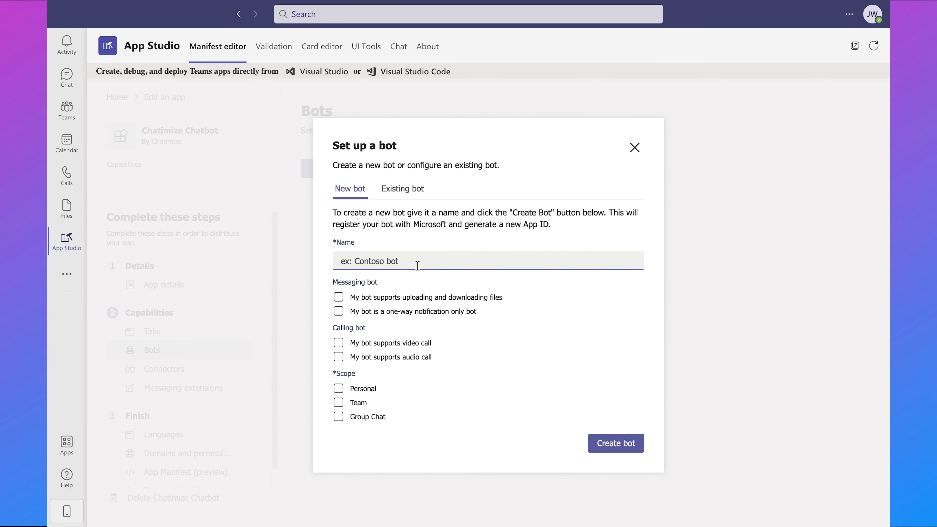
type("Chatimize Chatbot")
left_click(408, 222)
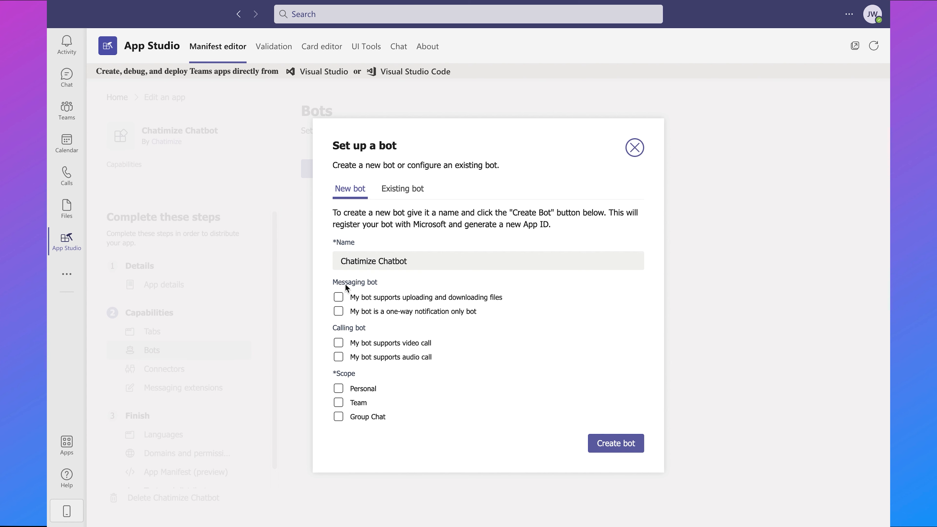
- Enable file upload/download and the Personal, Team and Group Chat scopes, create the bot, and copy its App ID
left_click(340, 299)
left_click(339, 389)
left_click(339, 403)
left_click(339, 417)
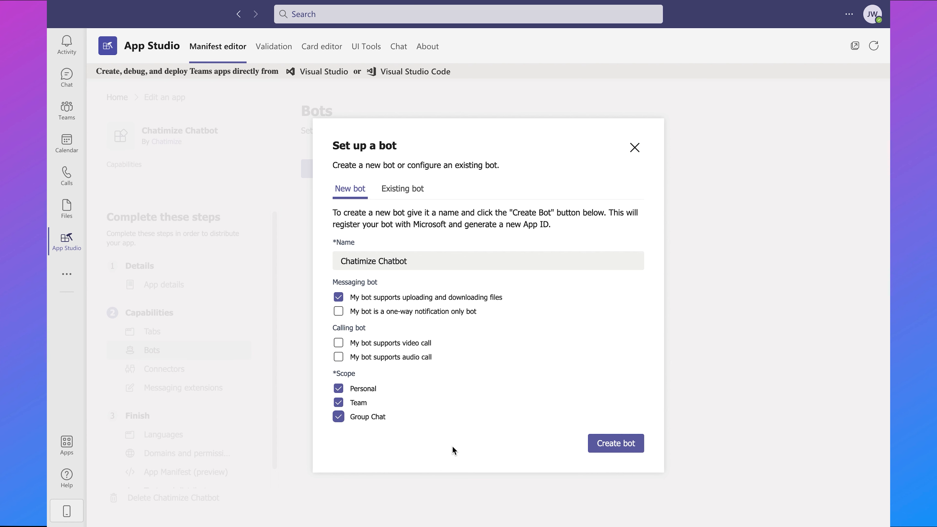
left_click(616, 447)
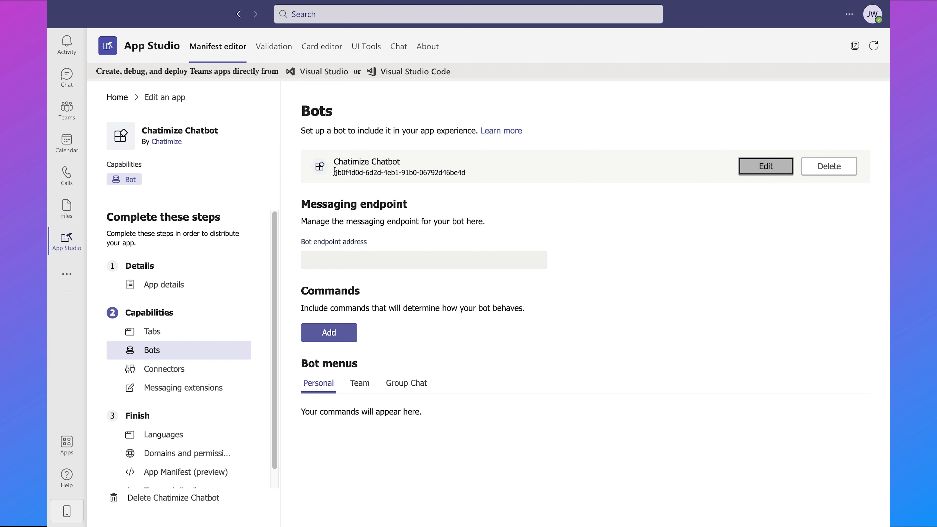
left_click_drag(335, 172, 488, 173)
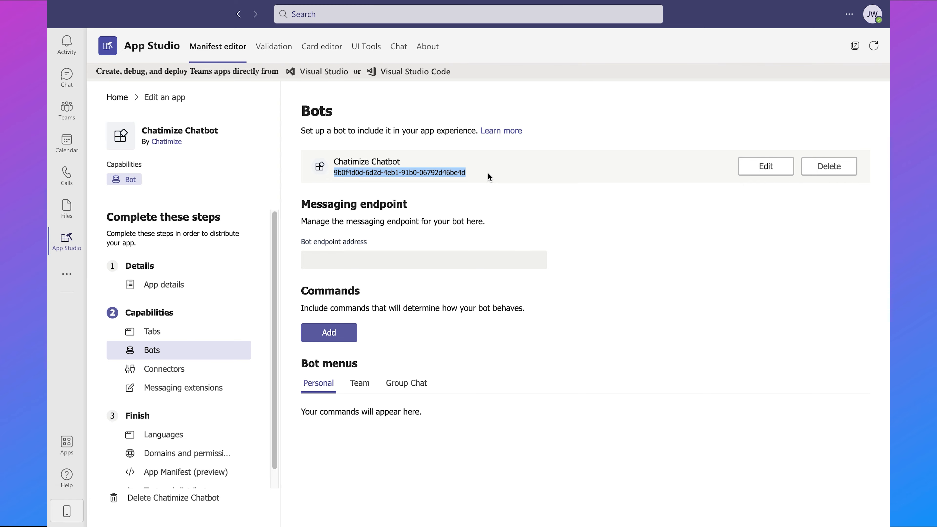
key("ctrl+Left")
- Paste the App Studio bot ID into Bot Id of Xenioo's Microsoft Teams channel settings
key("ctrl+Right")
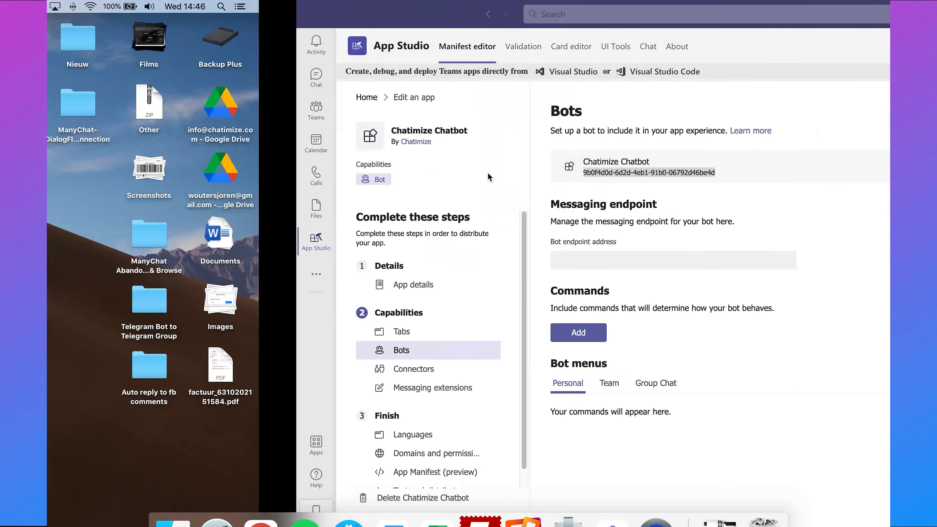
key("ctrl+Right")
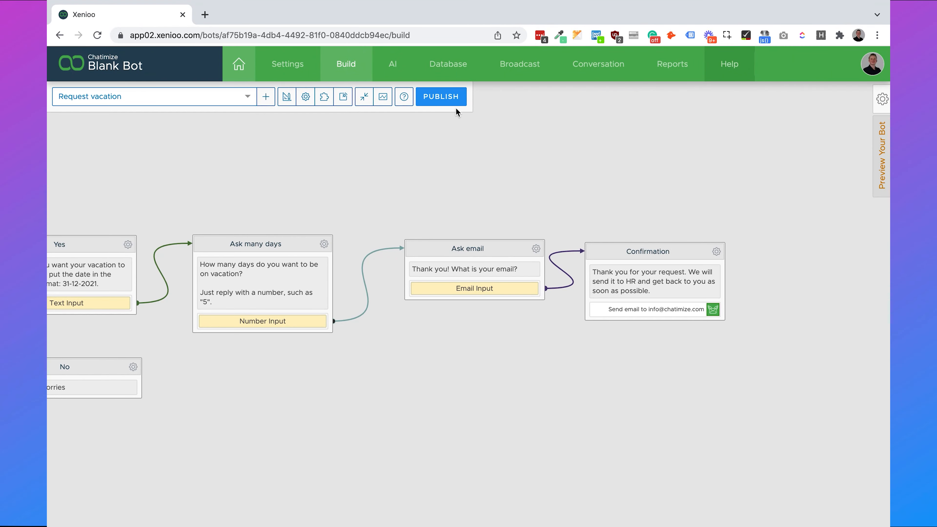
left_click(441, 103)
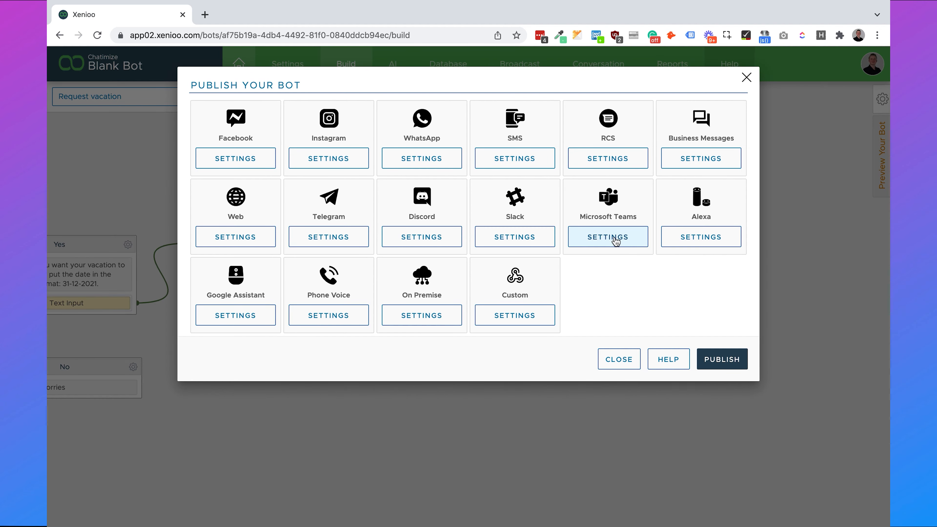
left_click(615, 240)
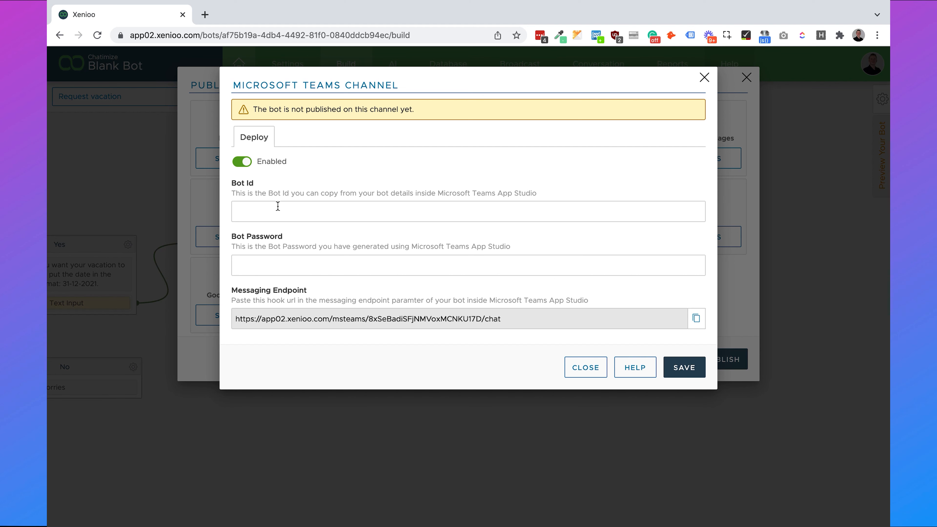
left_click(304, 209)
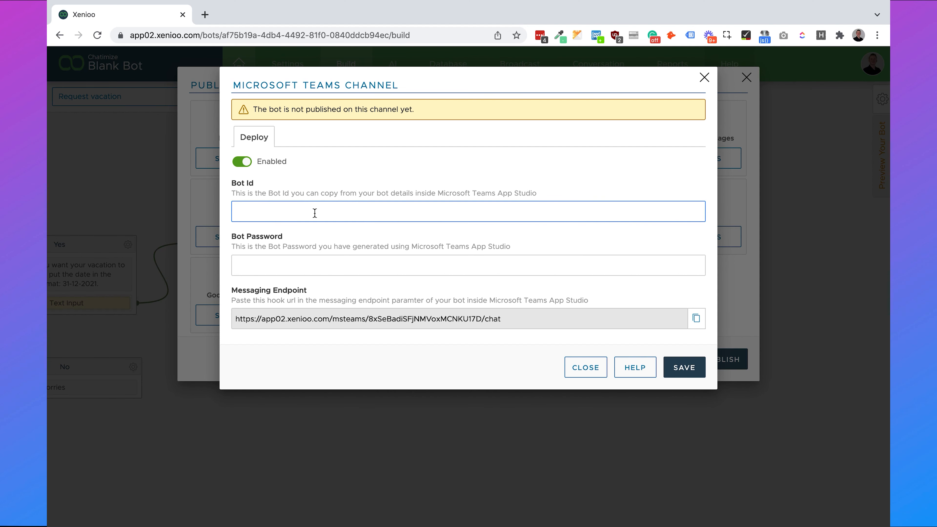
type("9b0f4d0d-6d2d-4eb1-91b0-06792d46be4d")
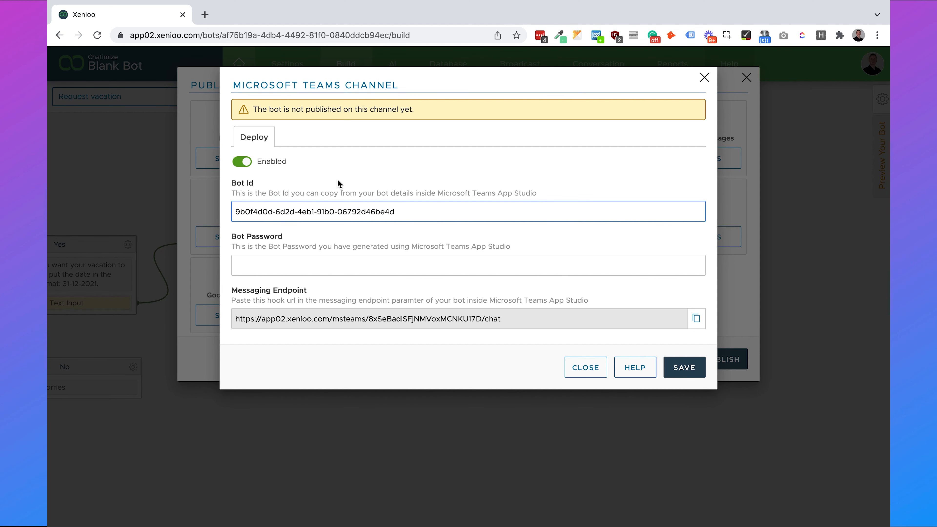
- Copy Xenioo's Messaging Endpoint URL for App Studio's bot endpoint address field
key("super+Tab")
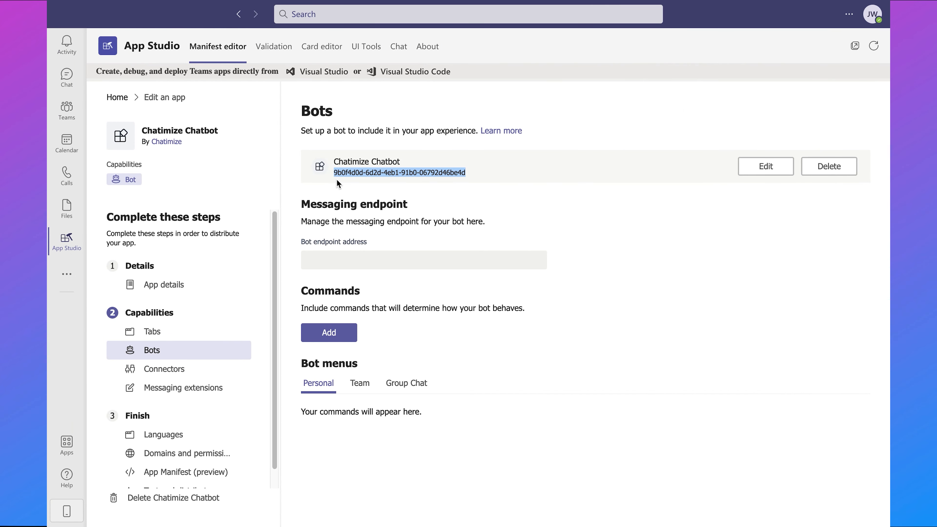
left_click(355, 186)
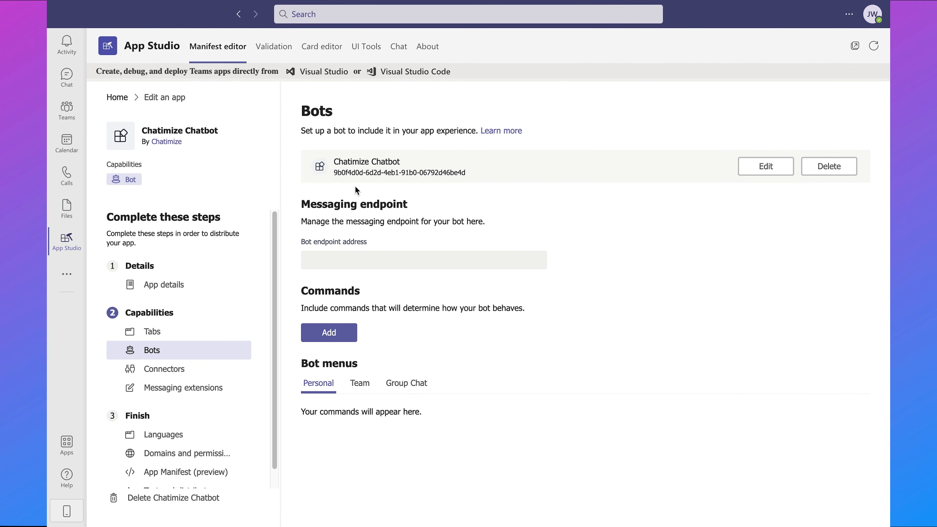
left_click(392, 255)
key("super+Tab")
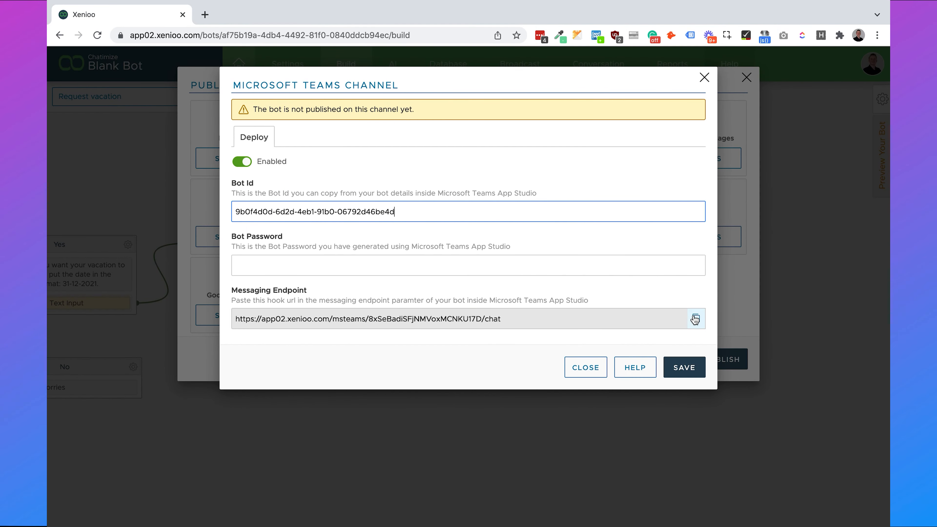
left_click(695, 321)
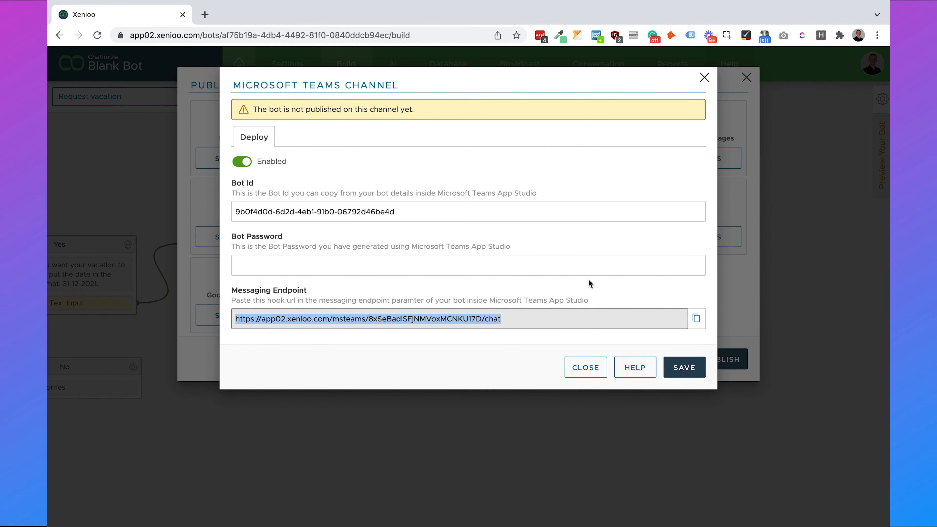
key("super+Tab")
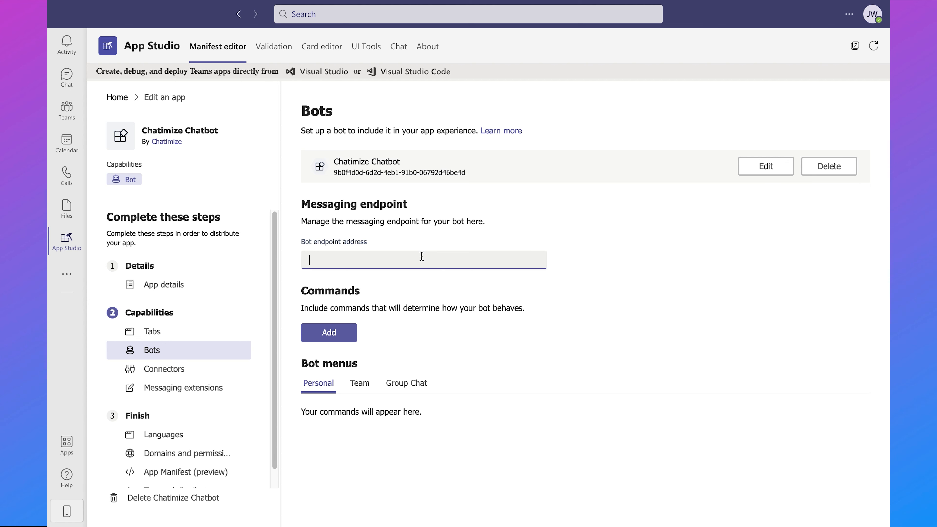
- Set the bot endpoint address to the Xenioo messaging endpoint URL
key("ctrl+v")
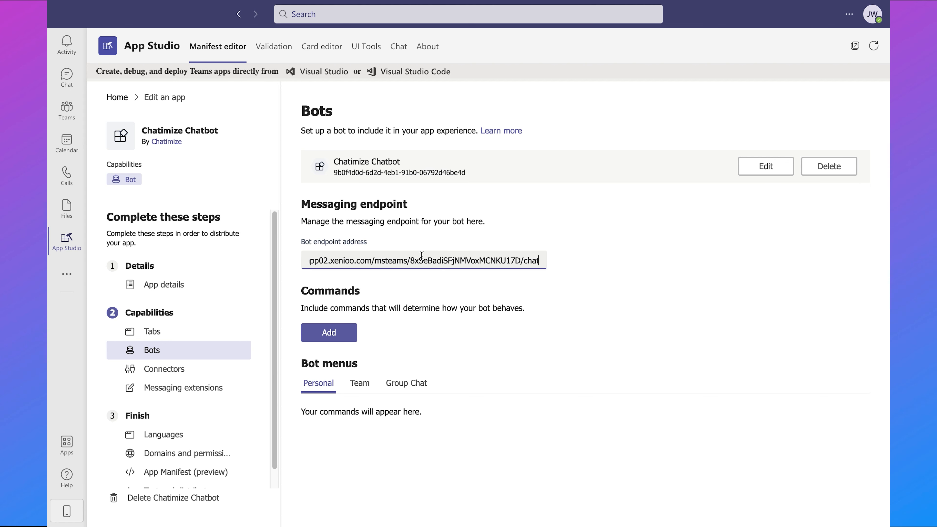
left_click(600, 243)
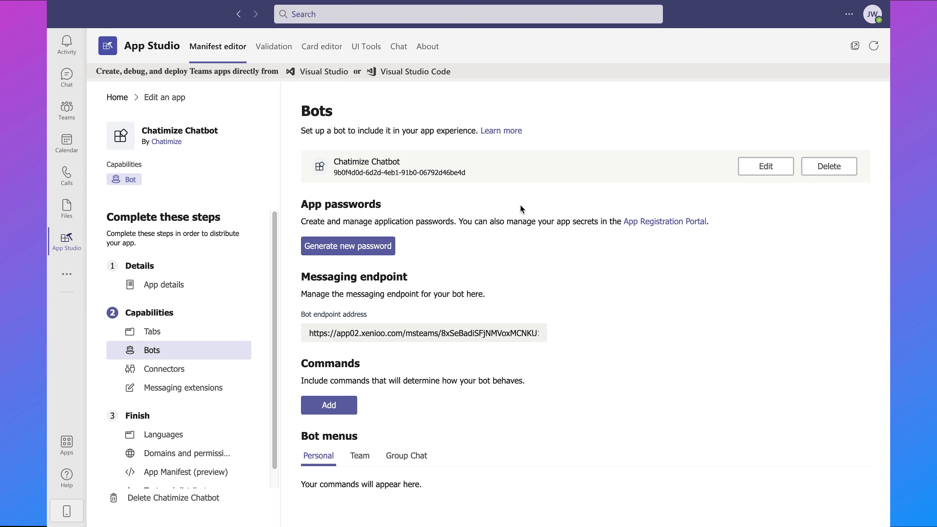
double_click(336, 204)
triple_click(337, 204)
left_click(646, 204)
- Generate a new app password for the bot and copy it
triple_click(619, 198)
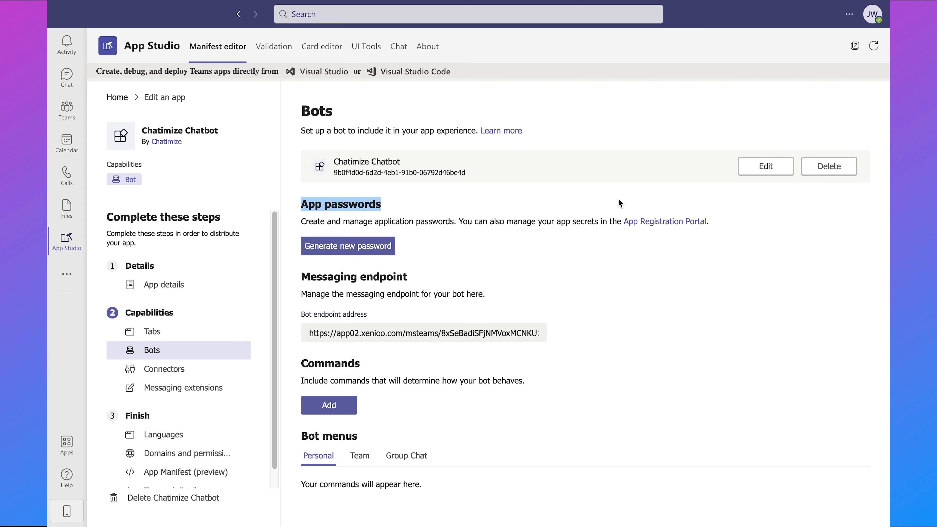
left_click(557, 119)
triple_click(564, 119)
left_click(595, 121)
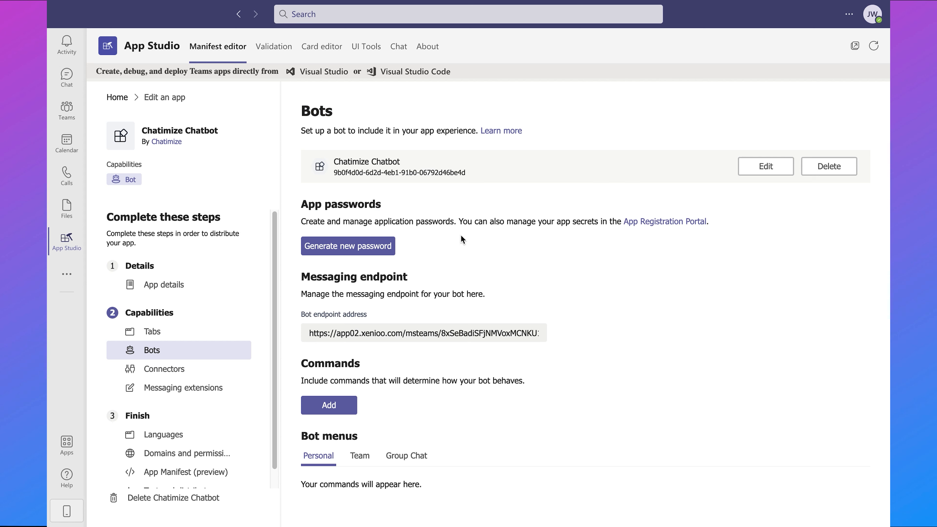
left_click_drag(498, 223, 437, 223)
left_click(437, 223)
left_click(365, 247)
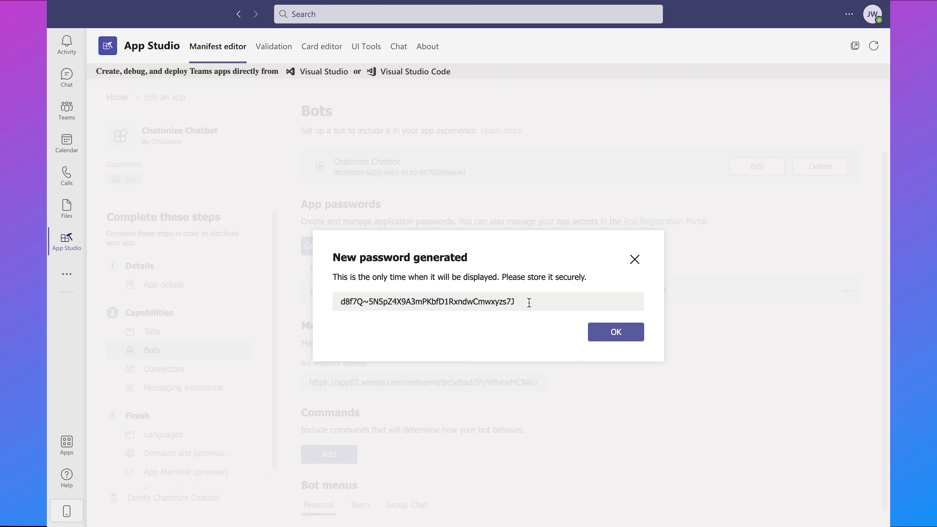
left_click_drag(528, 301, 329, 302)
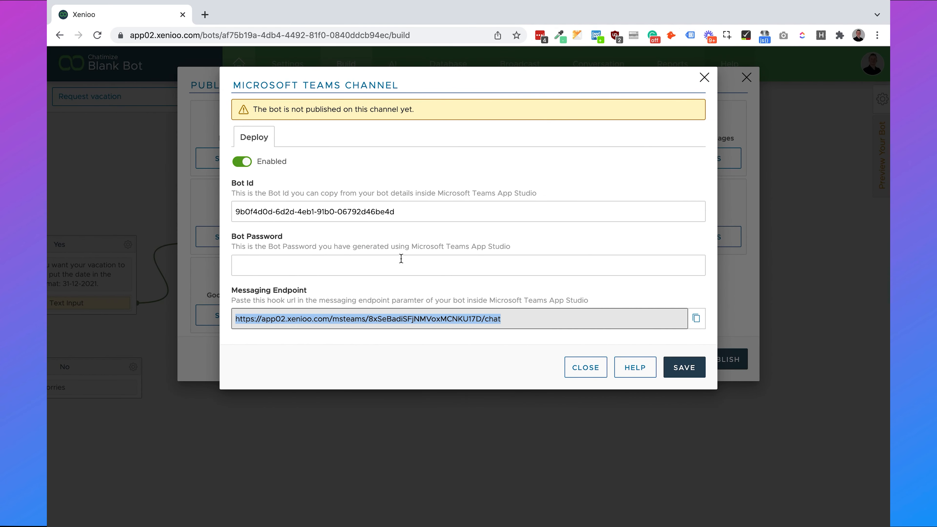
left_click(401, 258)
- Save the generated password as Bot Password in Xenioo's Microsoft Teams channel settings
key("super+v")
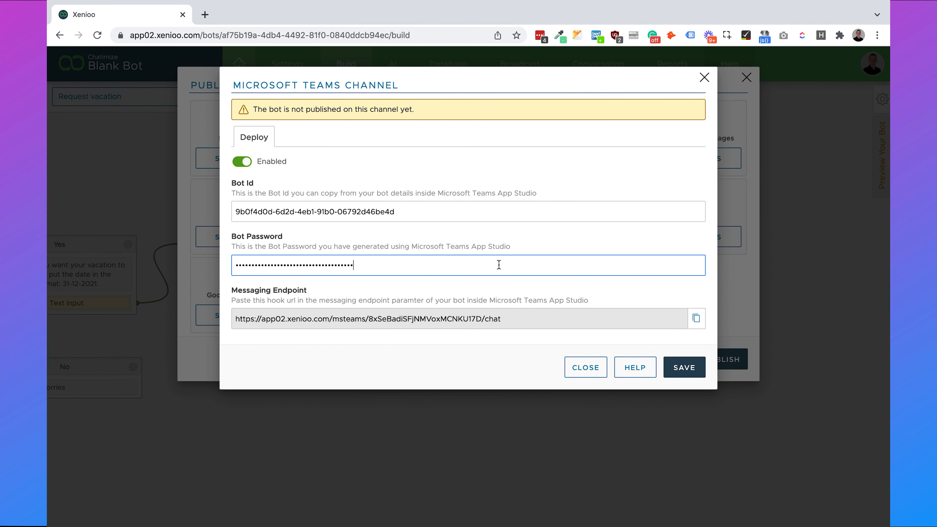
left_click(559, 245)
left_click(682, 366)
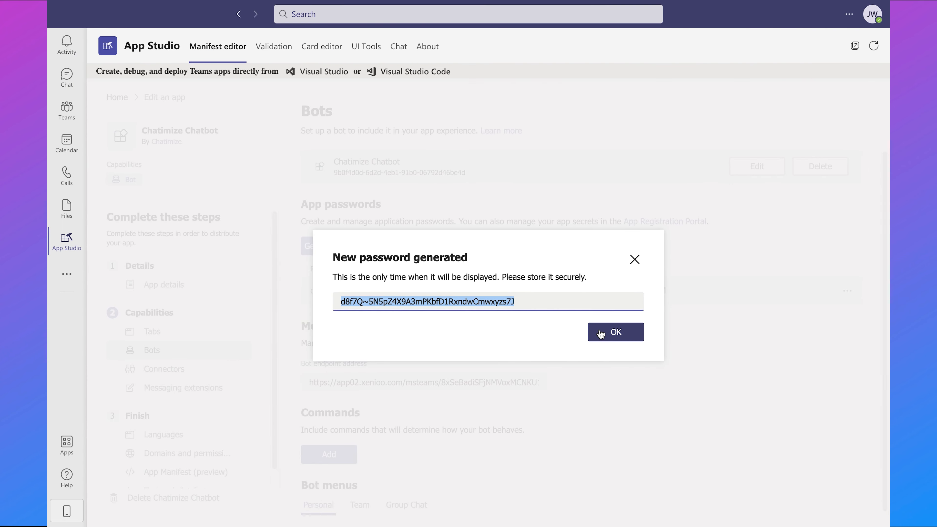
left_click(600, 334)
- Publish the Xenioo bot to its enabled channels
key("ctrl+Left")
key("ctrl+Right")
key("ctrl+Right")
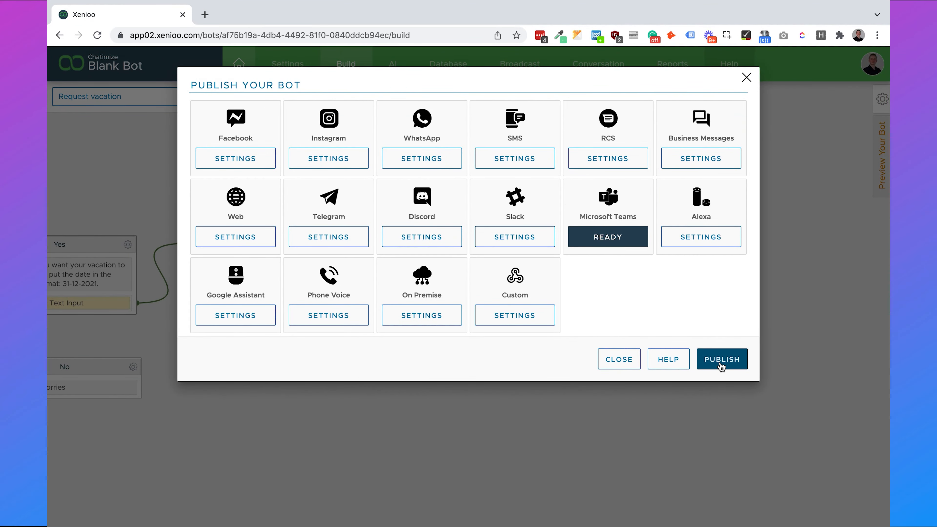
left_click(720, 370)
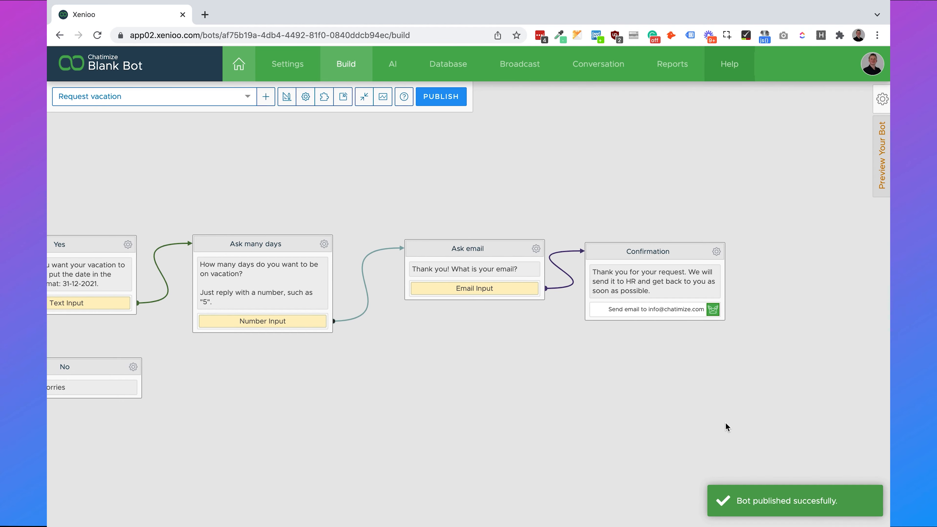
key("ctrl+Left")
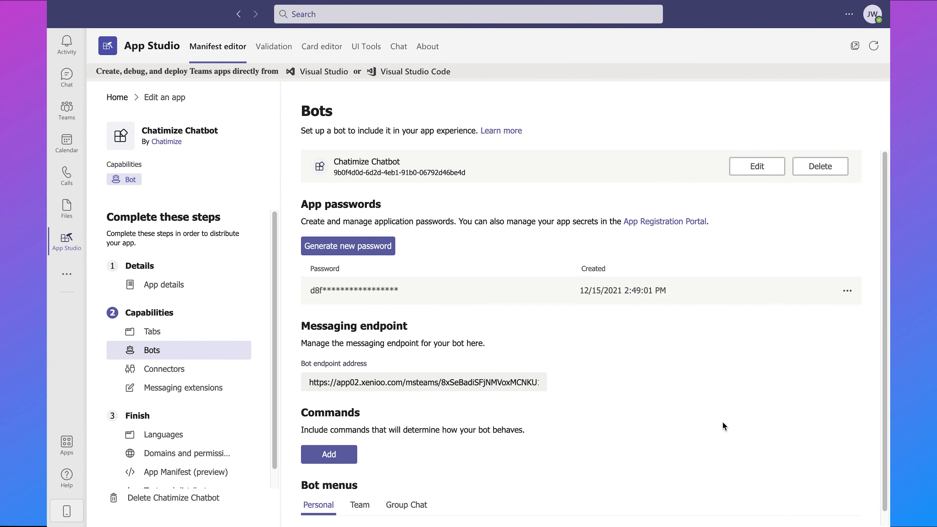
- Download the Chatimize Chatbot app package zip from the Test and distribute page
scroll(221, 427, "down", 1)
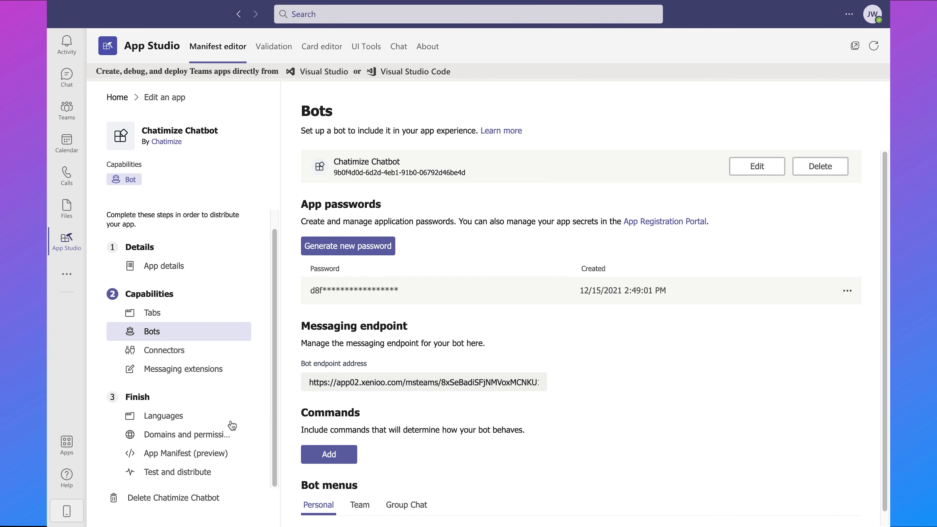
left_click(184, 474)
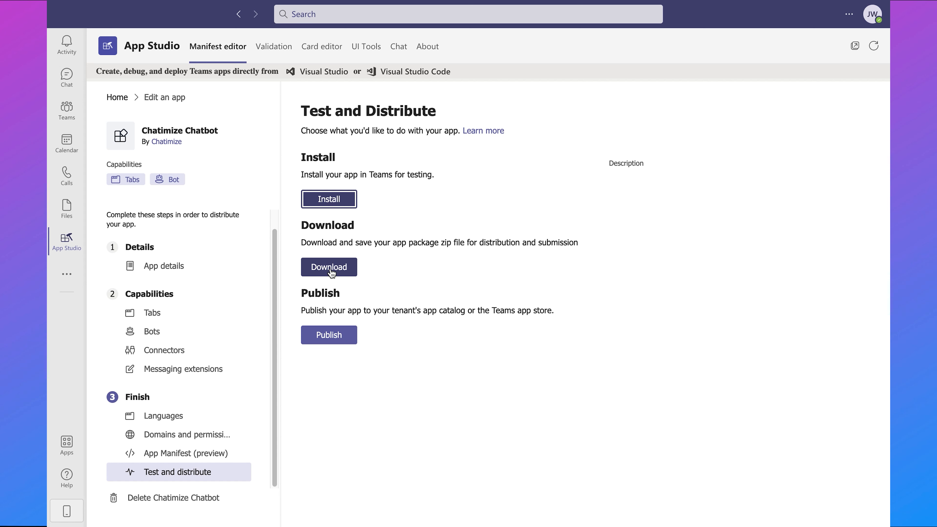
left_click(331, 274)
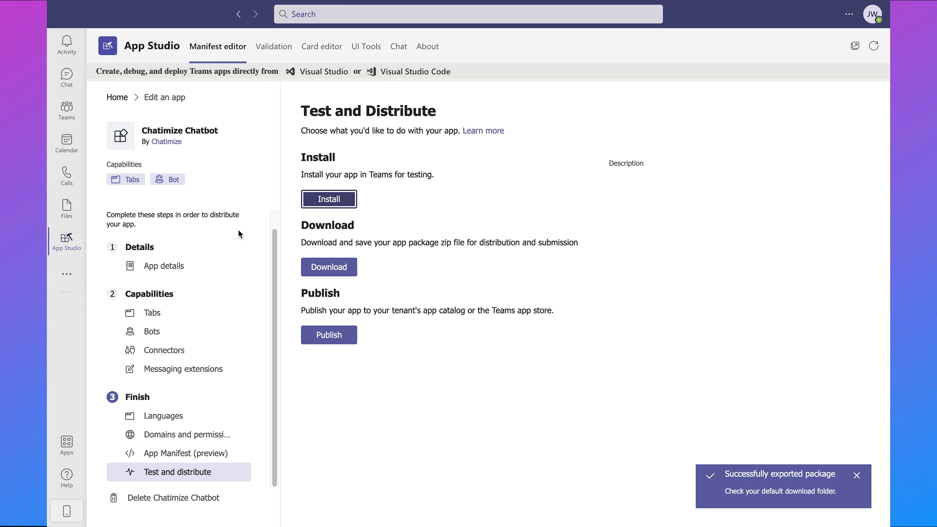
- Upload ChatimizeChatbot.zip to the org's app catalog and add Chatimize Chatbot to Teams
left_click(67, 443)
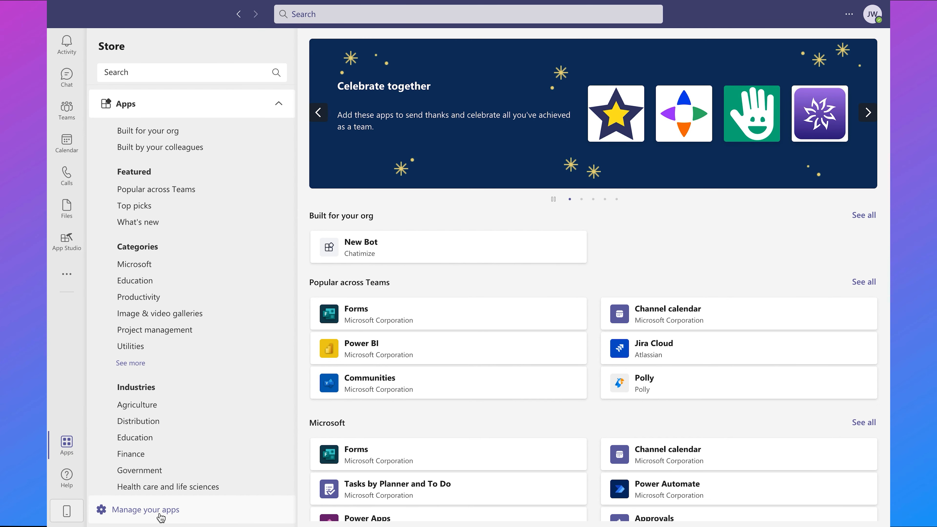
left_click(161, 517)
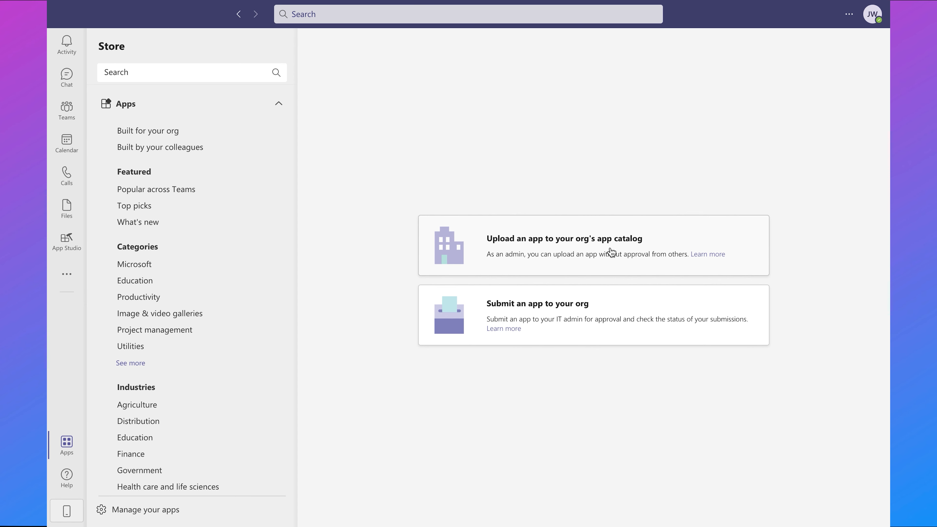
left_click(611, 253)
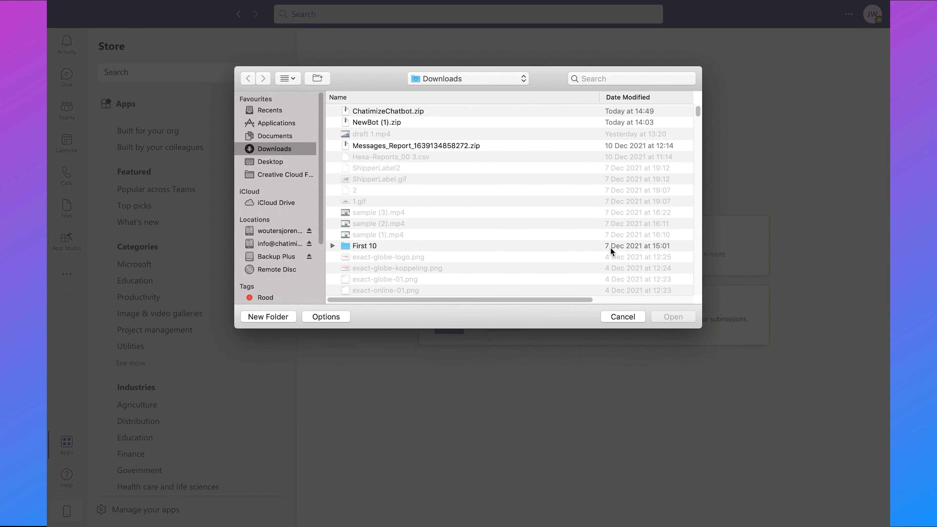
left_click(428, 110)
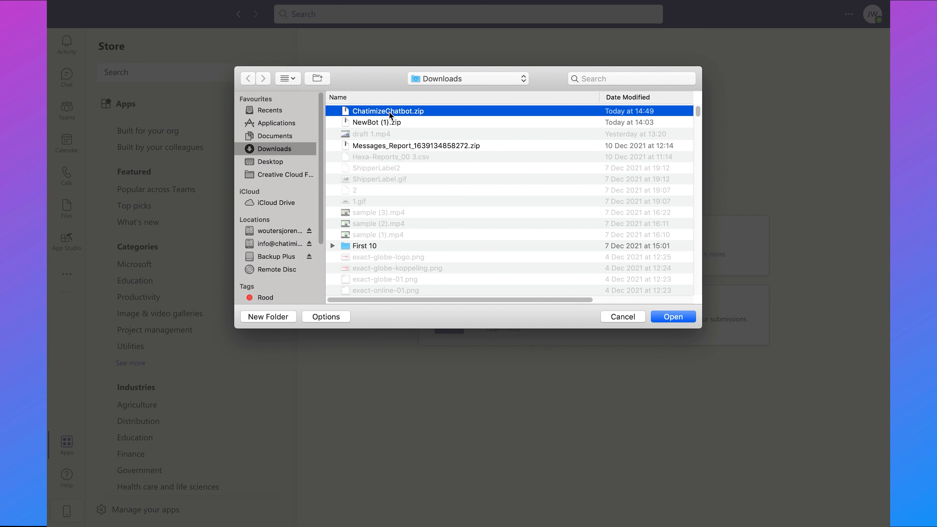
left_click(682, 316)
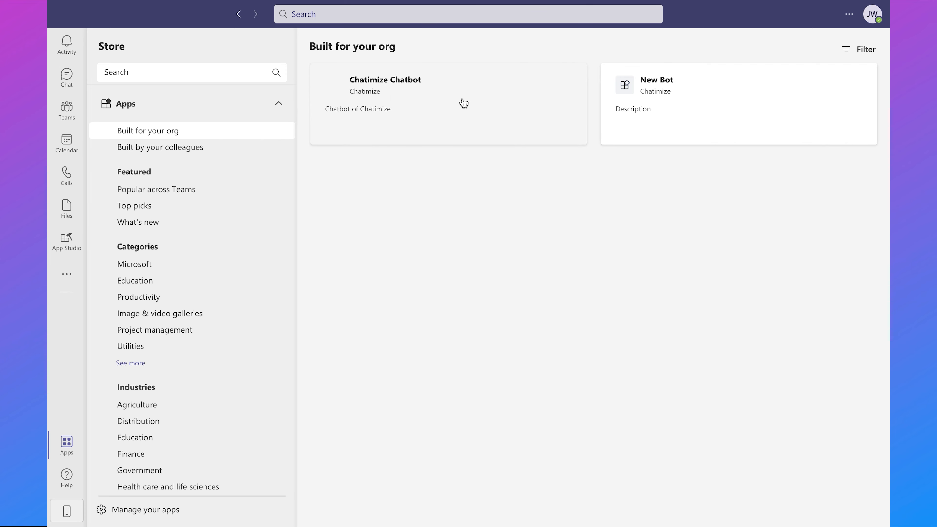
left_click(472, 100)
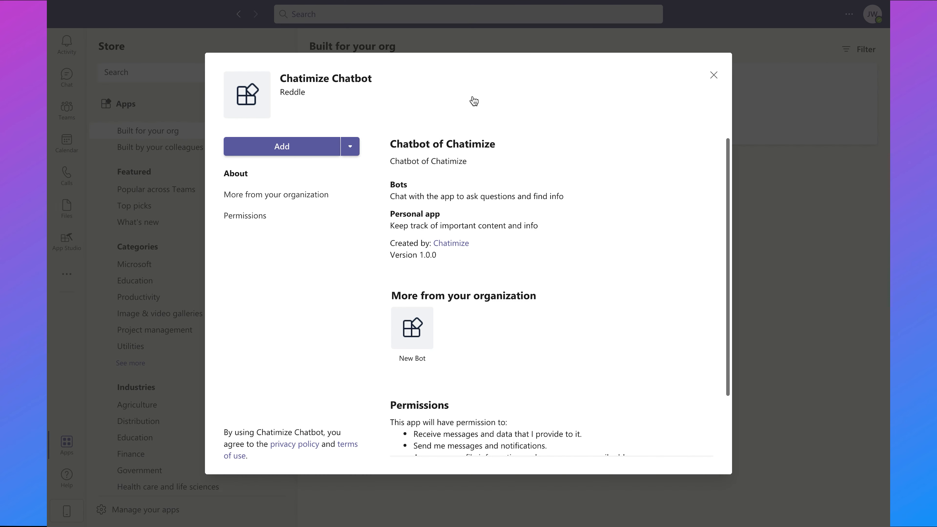
left_click(293, 149)
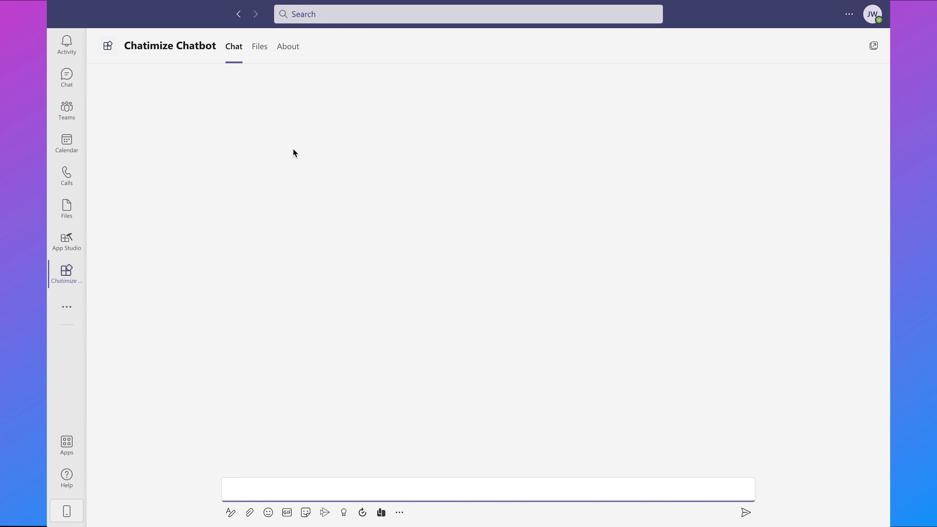
- Ask Chatimize Chatbot 'wifi pasd' in the Teams chat
type("wifi pas")
type("d")
key("Return")
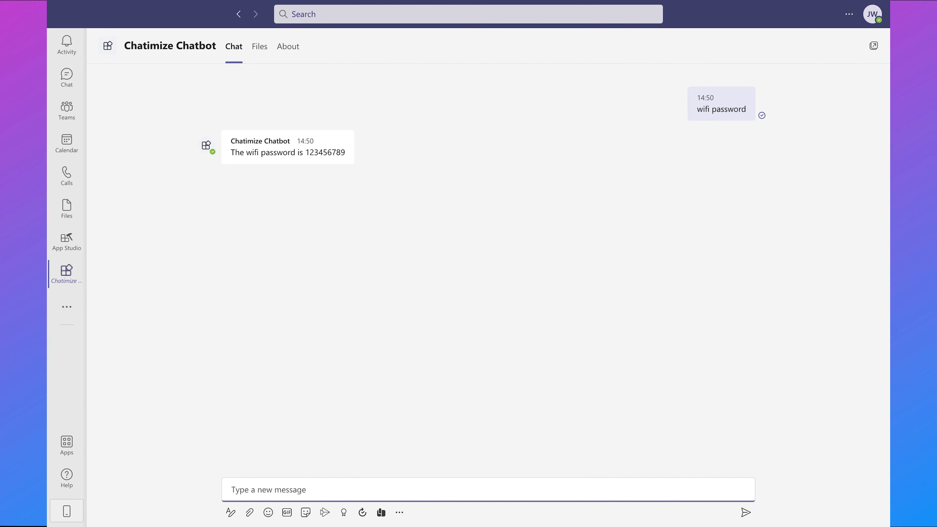
- Send 'request vacation' to the bot and return to the Xenioo editor
type("request vacation")
key("Return")
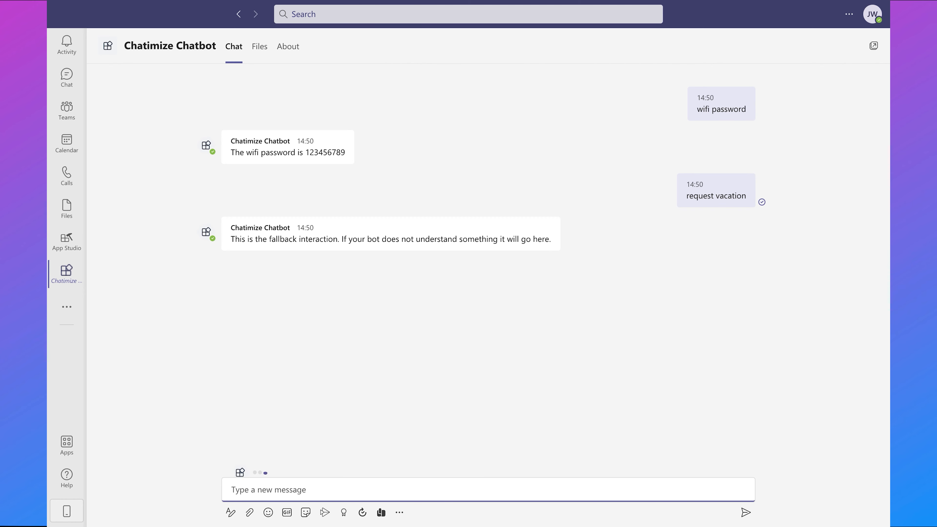
left_click(333, 138)
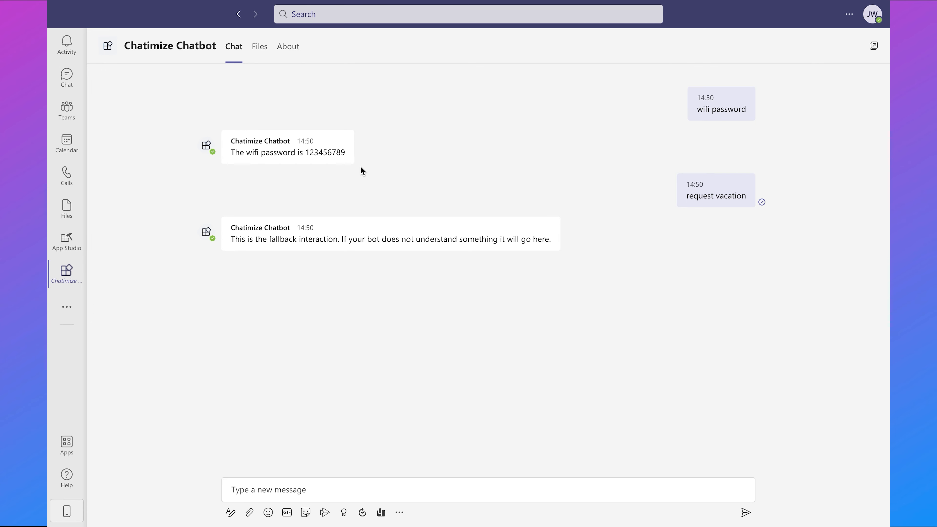
key("ctrl+Left")
key("ctrl+Right")
key("ctrl+Right")
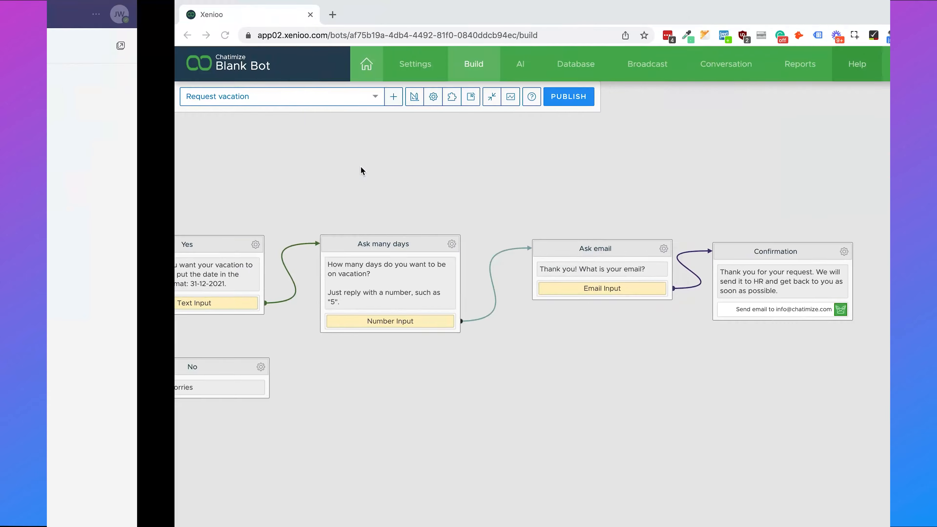
- Verify the global Text operation with Control Expression 'vacation' launches the vacation request, then return to Teams
left_click(287, 96)
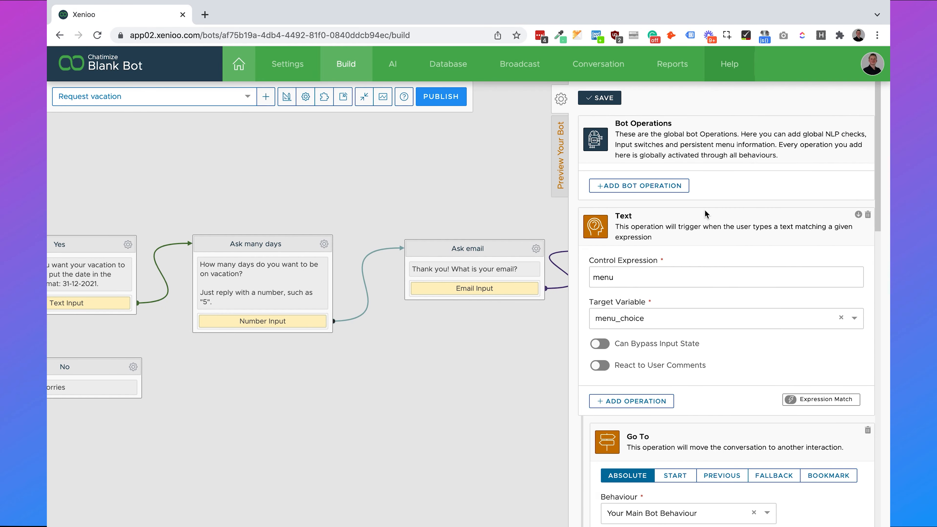
scroll(686, 301, "down", 10)
scroll(689, 299, "down", 5)
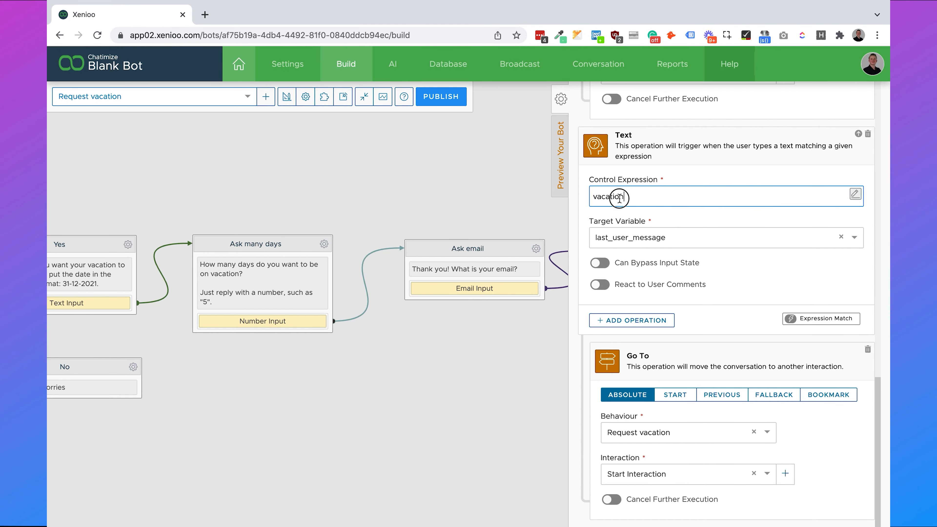
left_click_drag(633, 197, 585, 204)
left_click(711, 186)
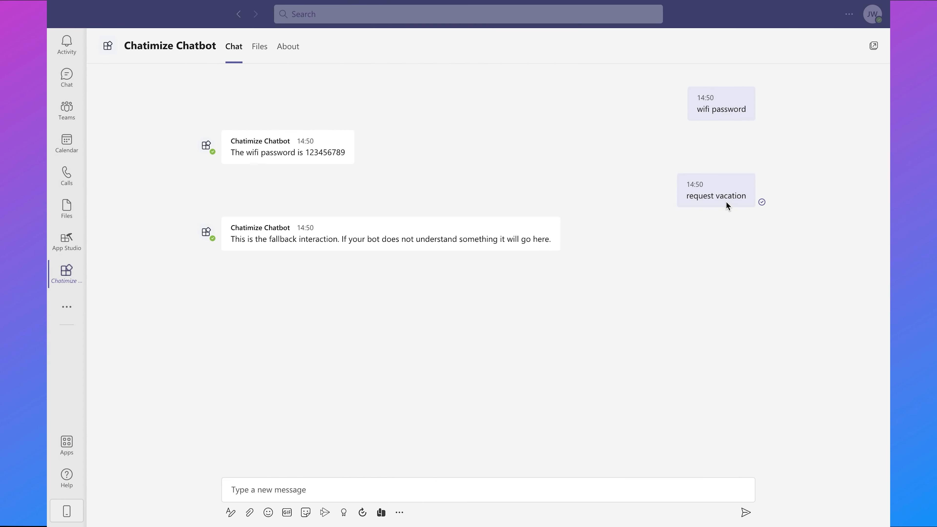
- Send 'vacation' to the bot and answer Yes to requesting a vacation
left_click(347, 482)
type("vacation")
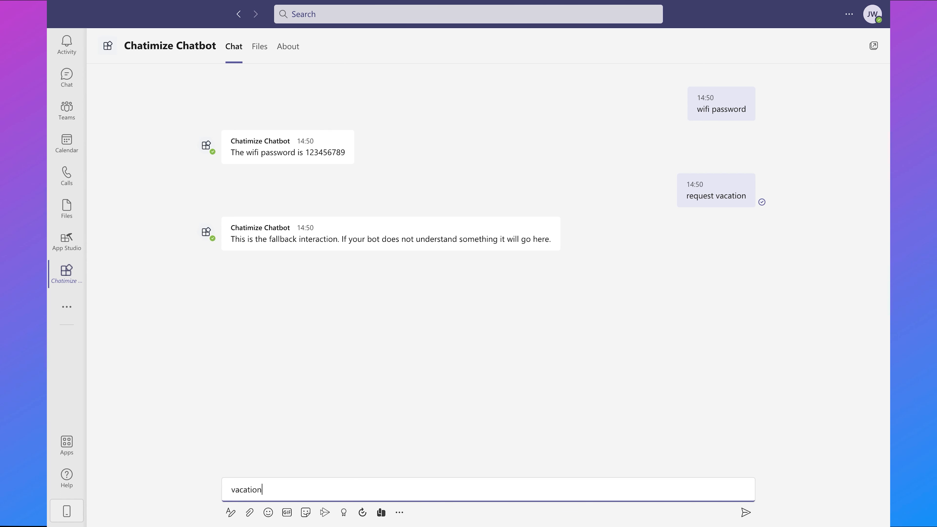
key("Return")
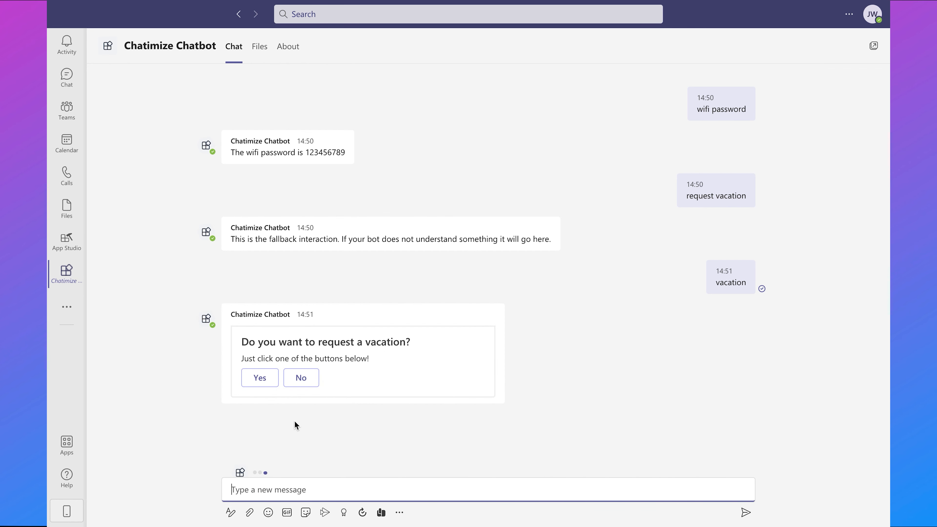
left_click(260, 381)
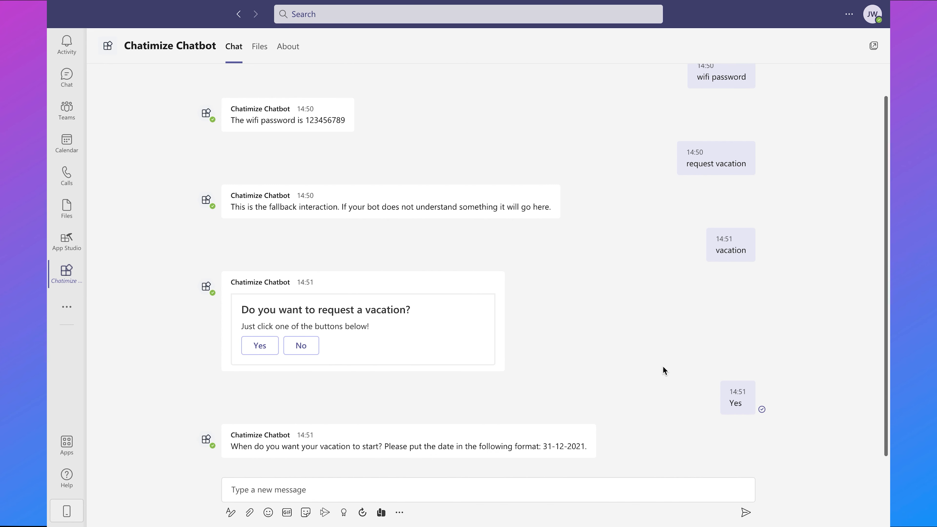
- Give the bot 31-12-2021 as the start date and 4 as the number of days
left_click(422, 485)
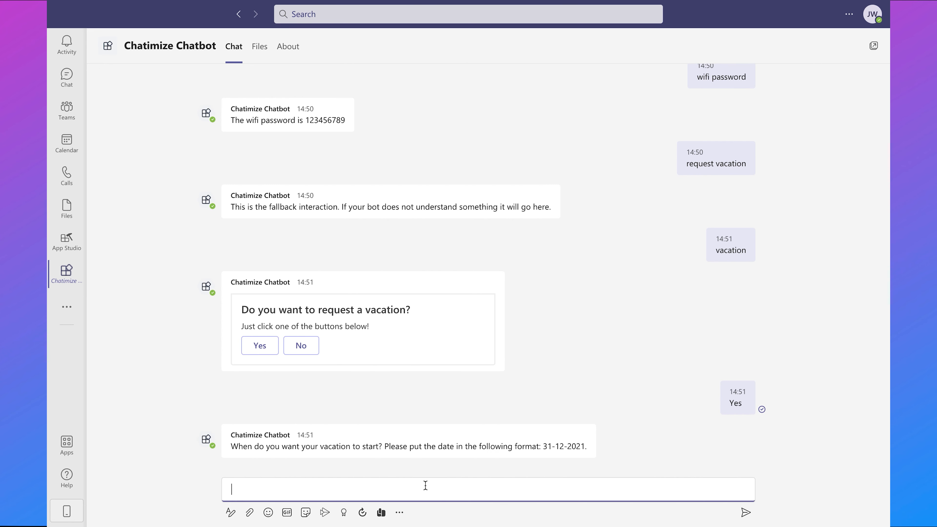
type("31-12-2021")
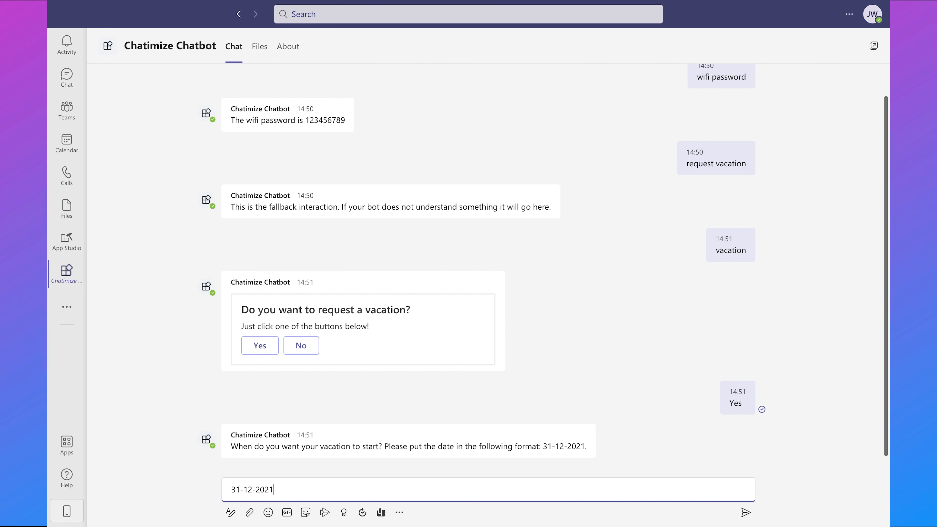
key("Return")
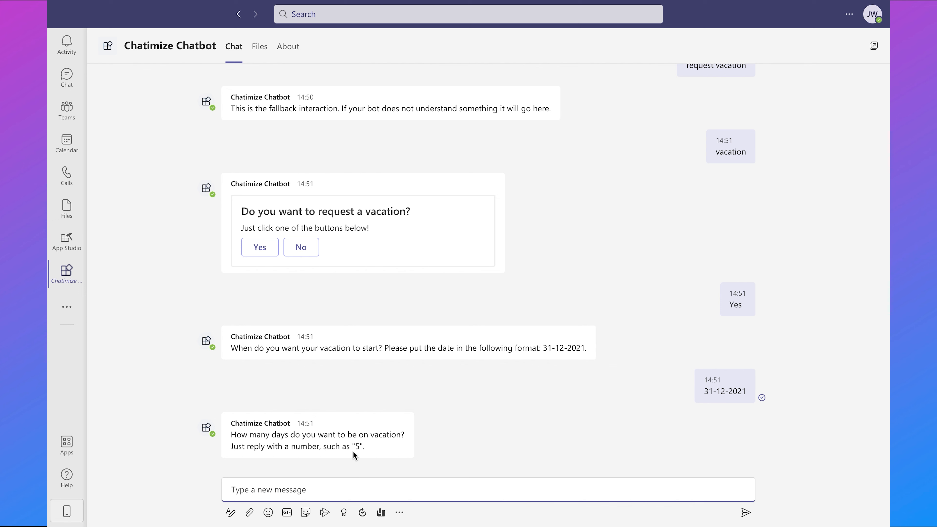
left_click(390, 493)
type("4")
key("Return")
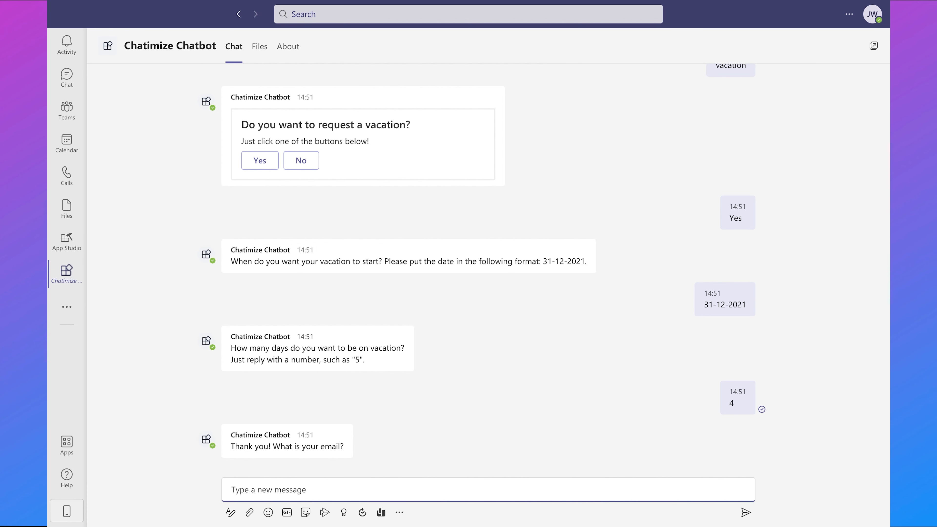
- Send the requester's e-mail address, correcting a mistyped entry first
left_click_drag(314, 489, 225, 489)
key("Return")
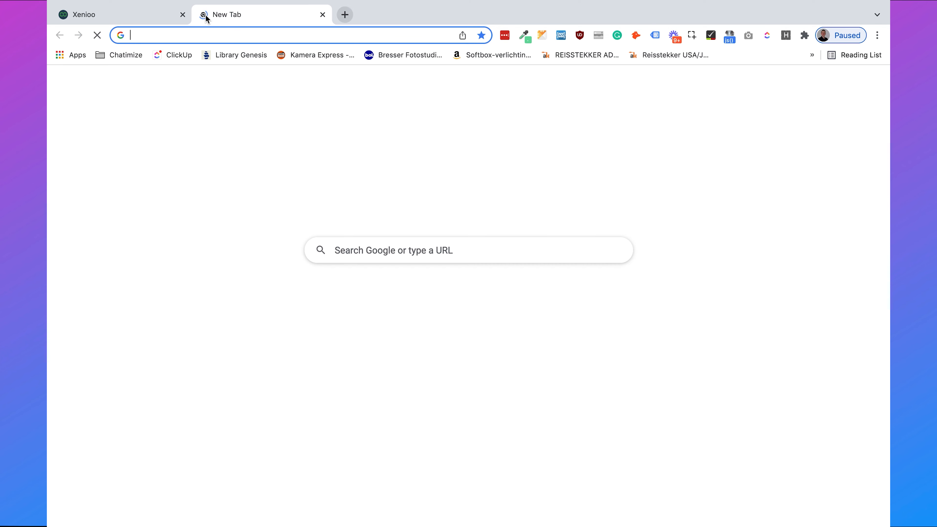
- Load gmail.com and open Xenioo's 'New vacation request' email showing start 31-12-2021 and 4 days
type("gmail.com")
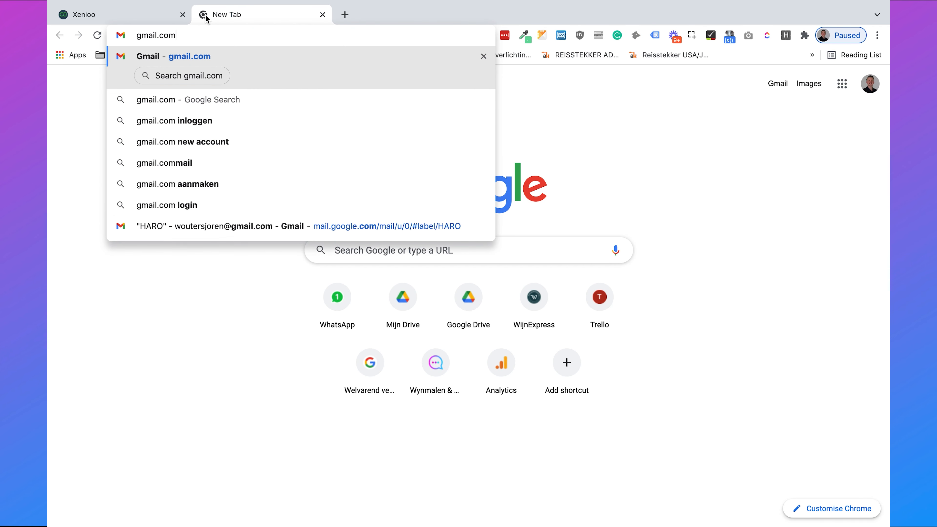
key("Return")
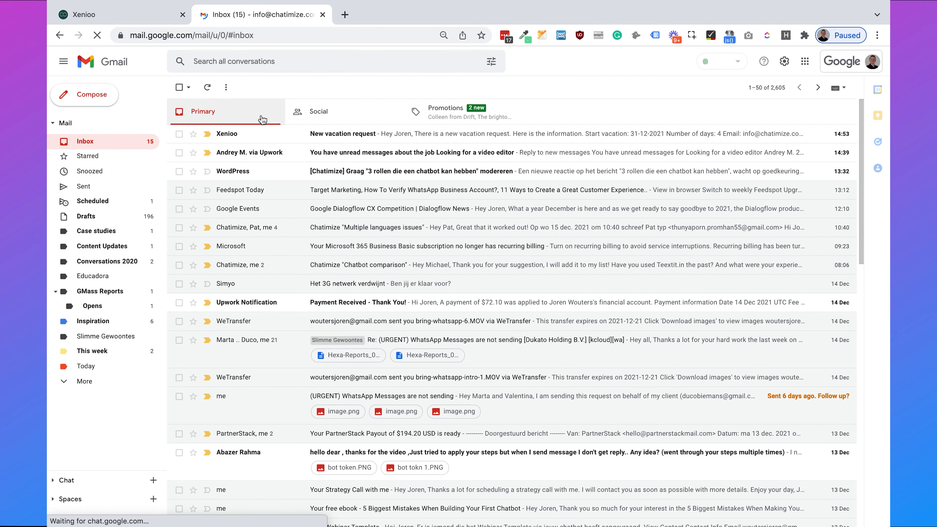
left_click(267, 139)
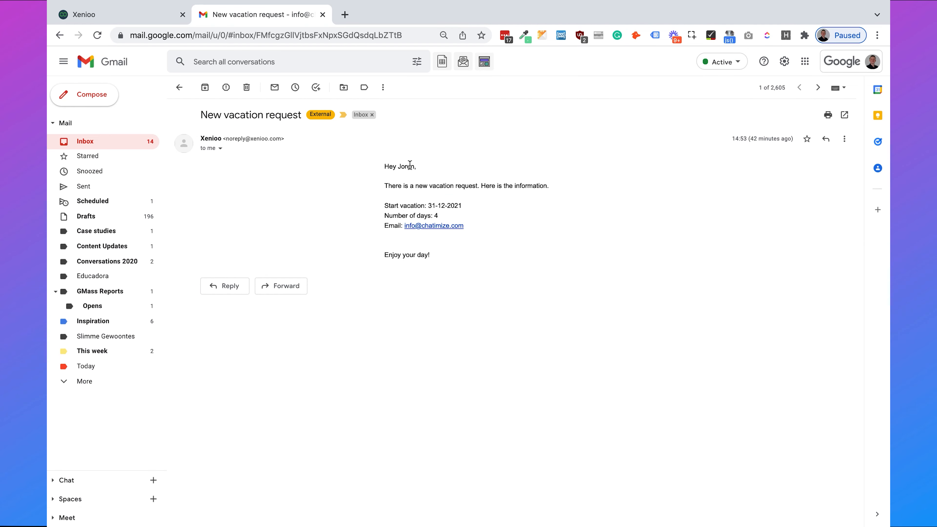
left_click_drag(503, 239, 368, 223)
left_click(373, 224)
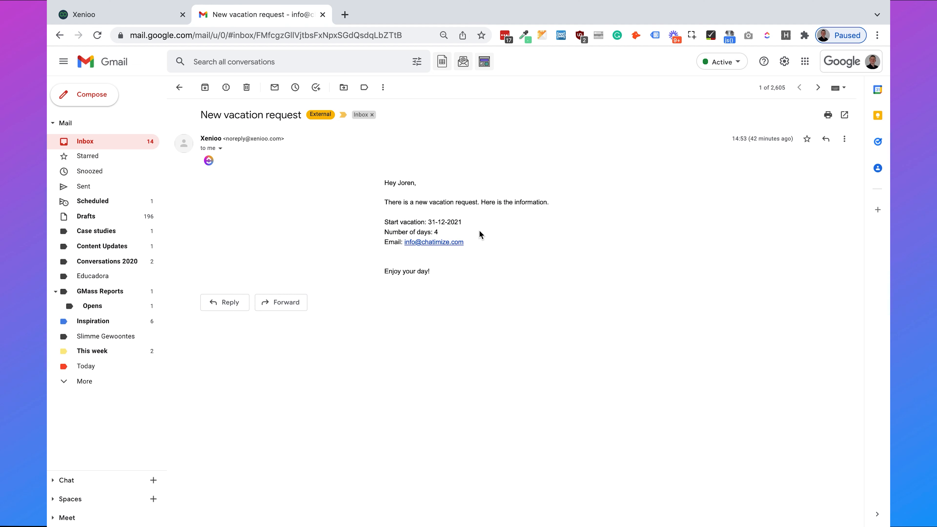